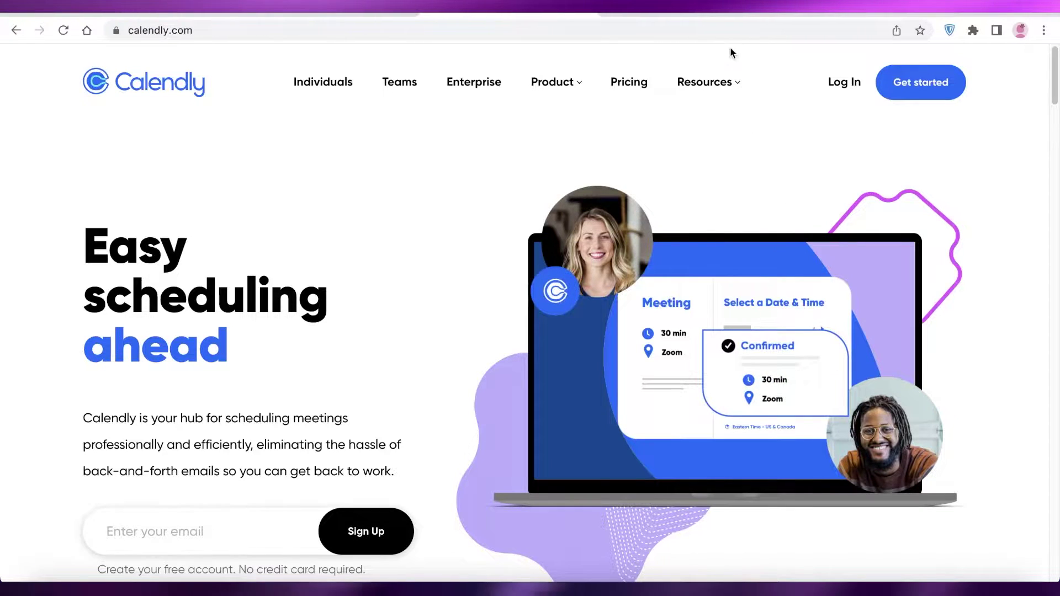
# Switch to the Wix My Sites page and look through the listed sites.
pyautogui.click(688, 14)
pyautogui.scroll(4, 659, 333)
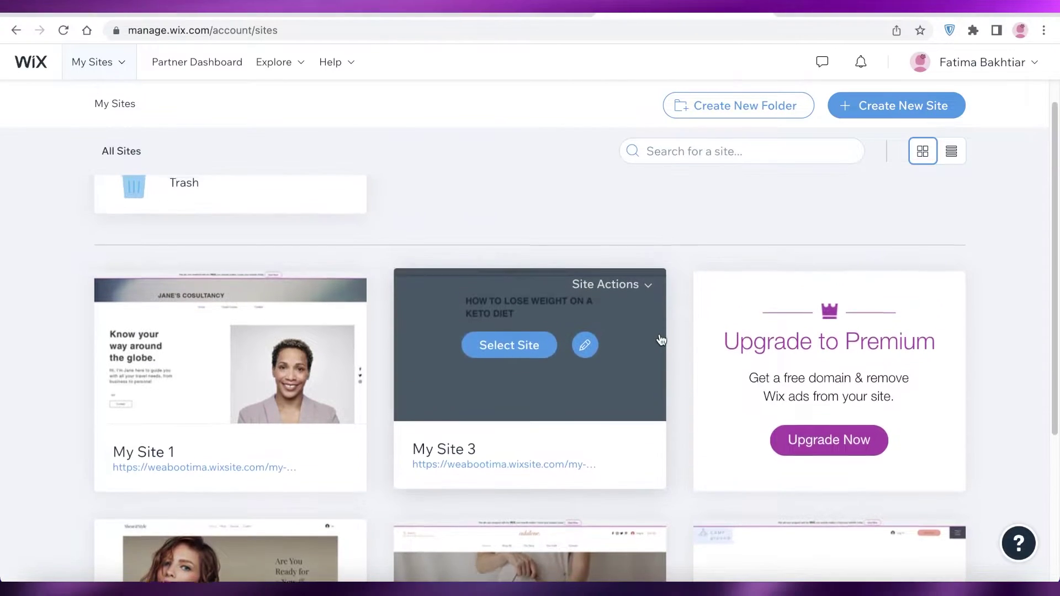
pyautogui.scroll(-6, 664, 323)
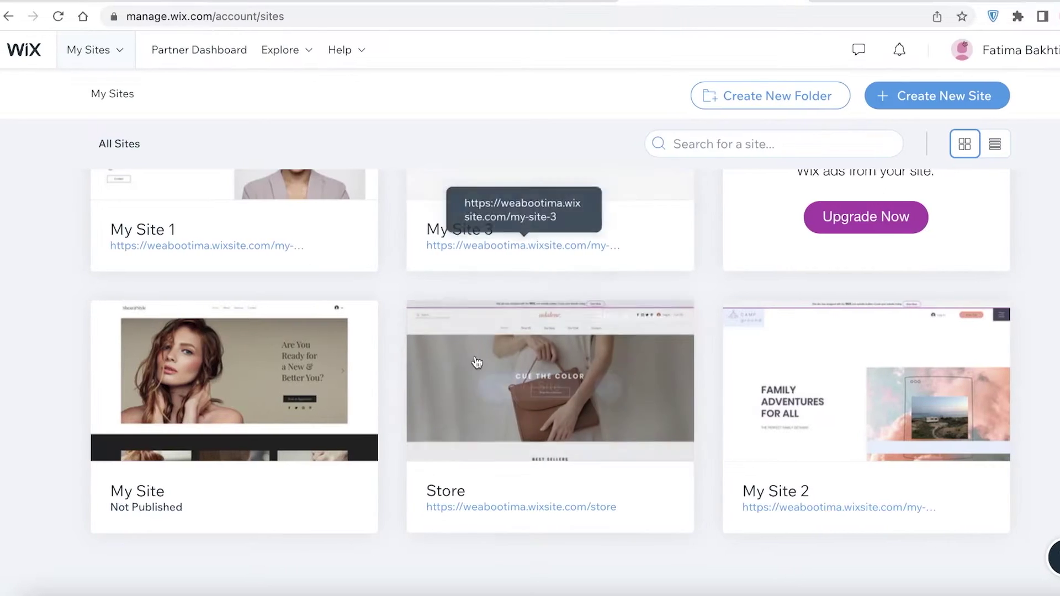
pyautogui.scroll(5, 445, 197)
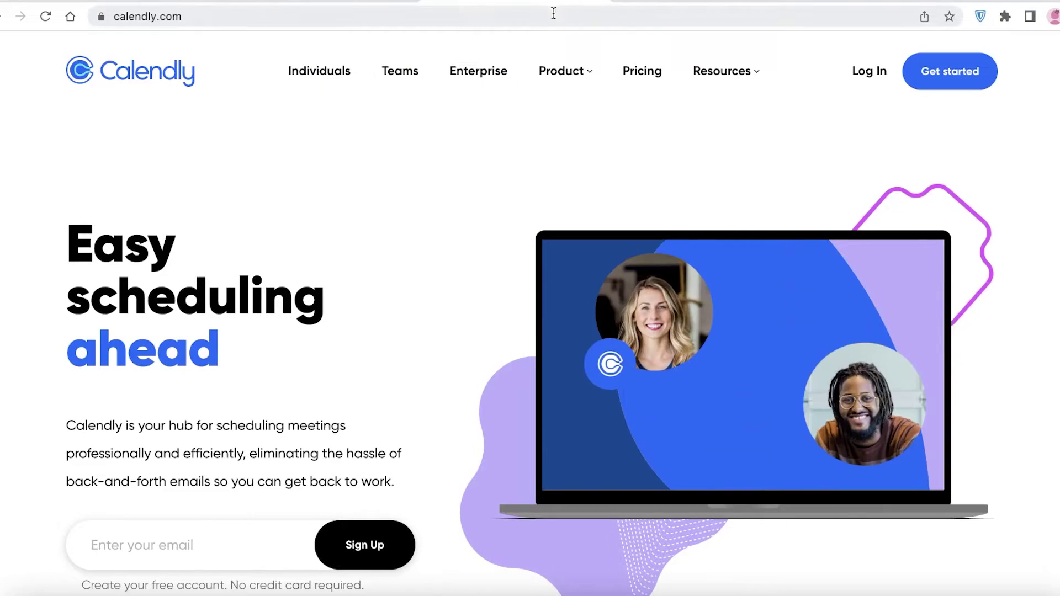
# Sign up for Calendly with the account email, using the Google sign-up option and granting access to the Google account.
pyautogui.moveTo(563, 71)
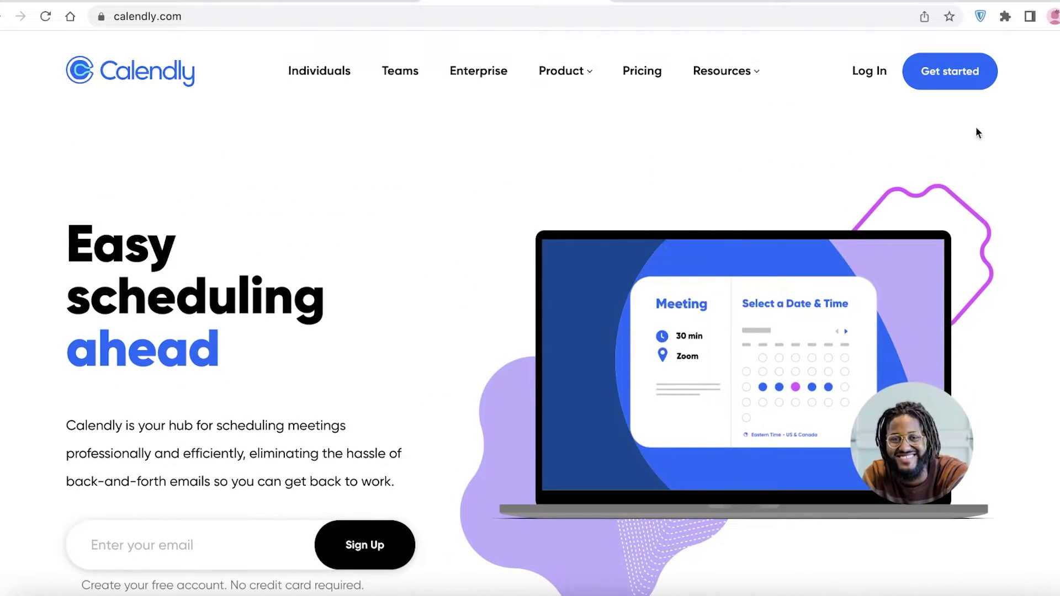
pyautogui.click(970, 82)
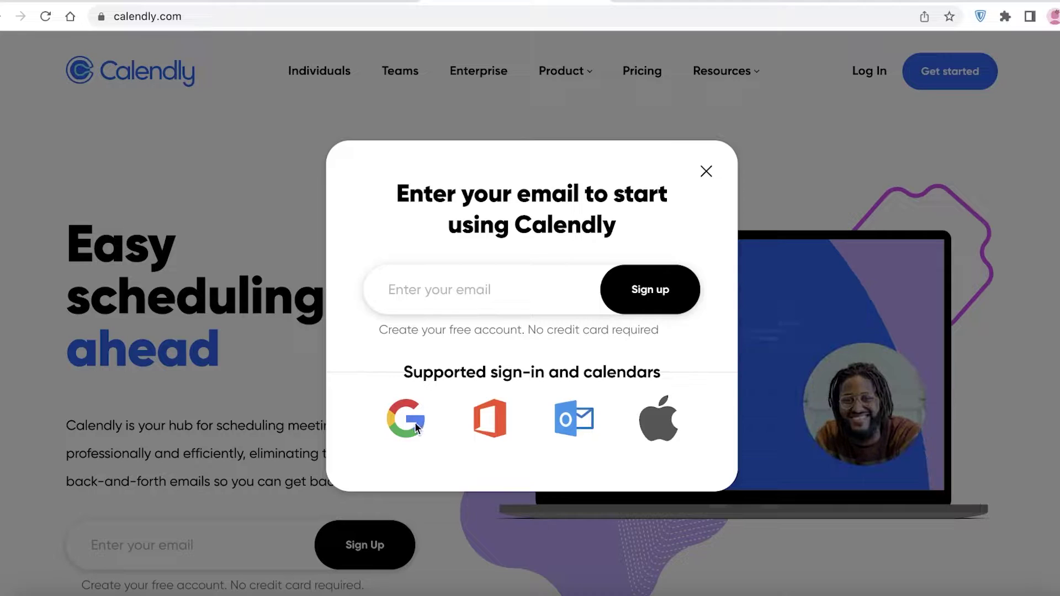
pyautogui.click(517, 279)
pyautogui.click(485, 341)
pyautogui.click(655, 279)
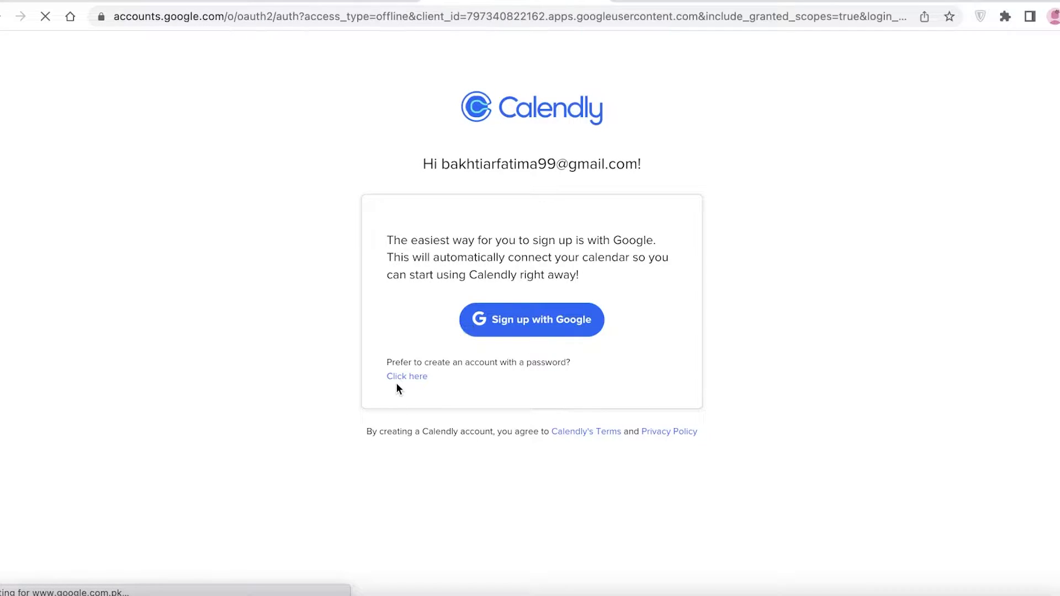
pyautogui.click(492, 323)
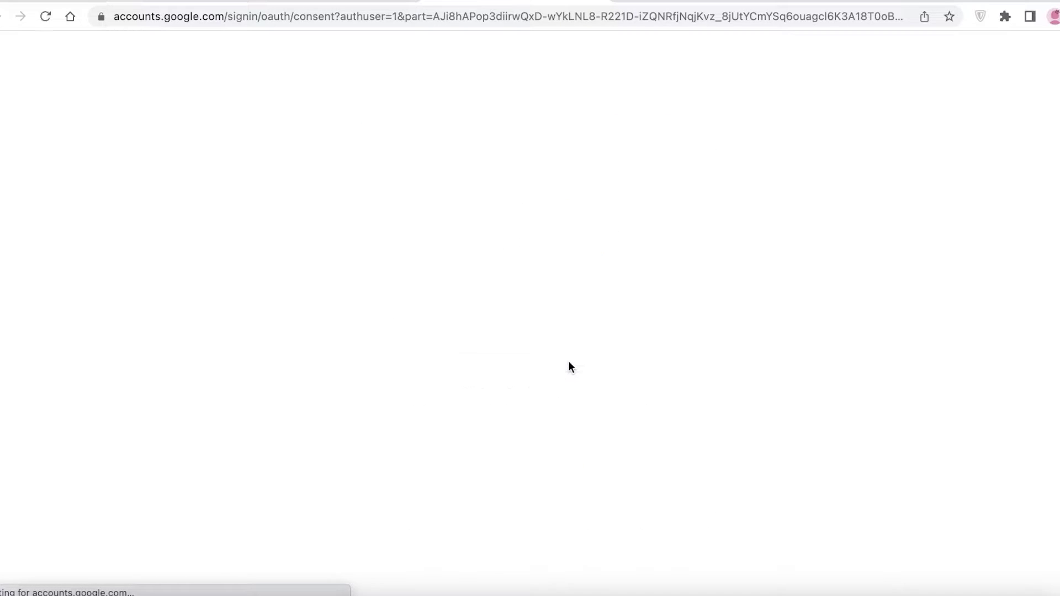
pyautogui.click(592, 518)
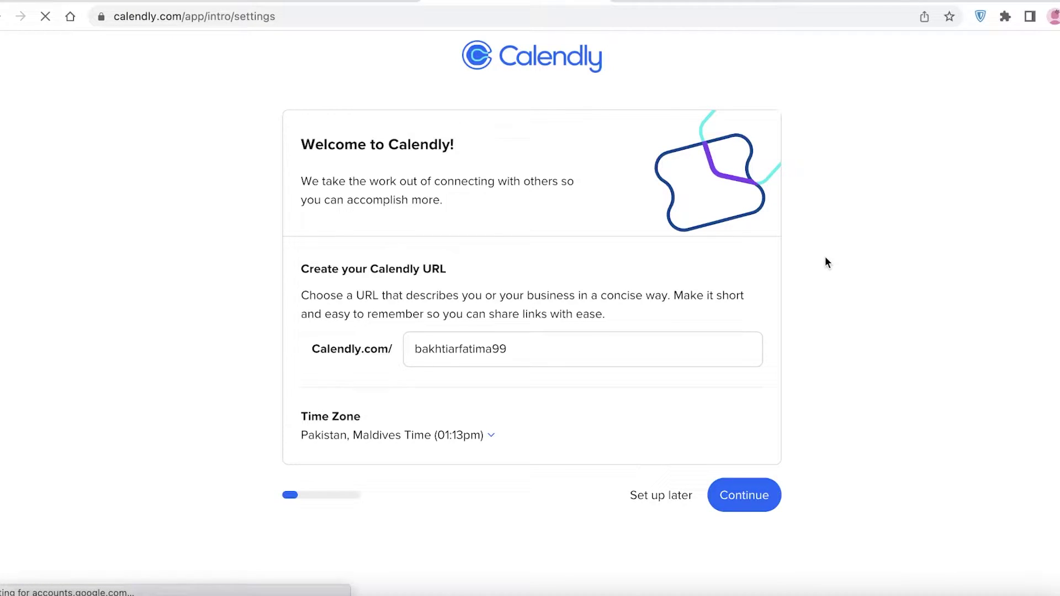
# Set the Calendly URL to janesconsultancy and proceed past the connected Google Calendar page.
pyautogui.doubleClick(580, 345)
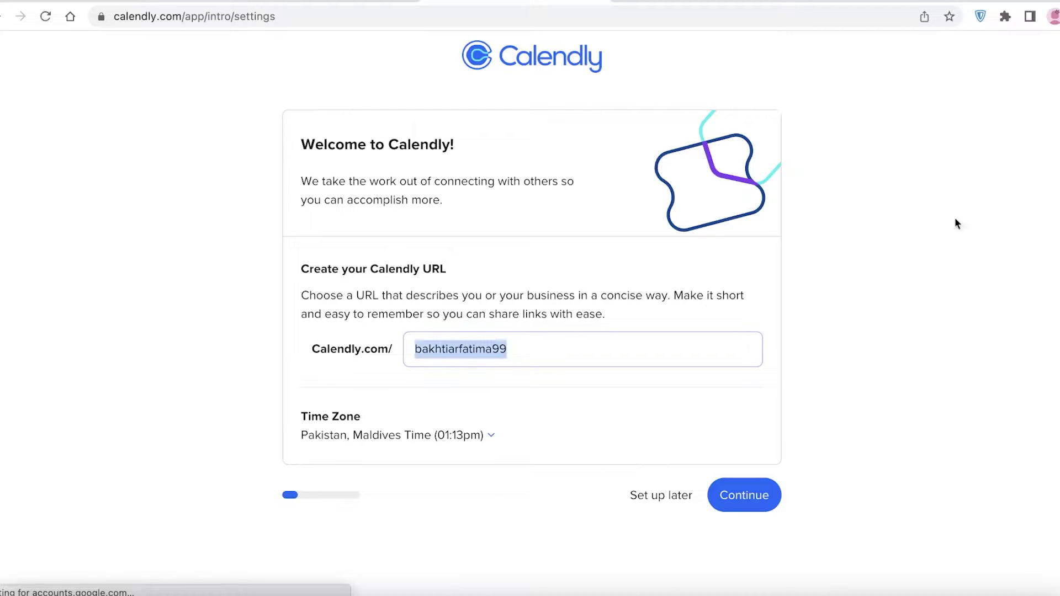
pyautogui.press('BackSpace')
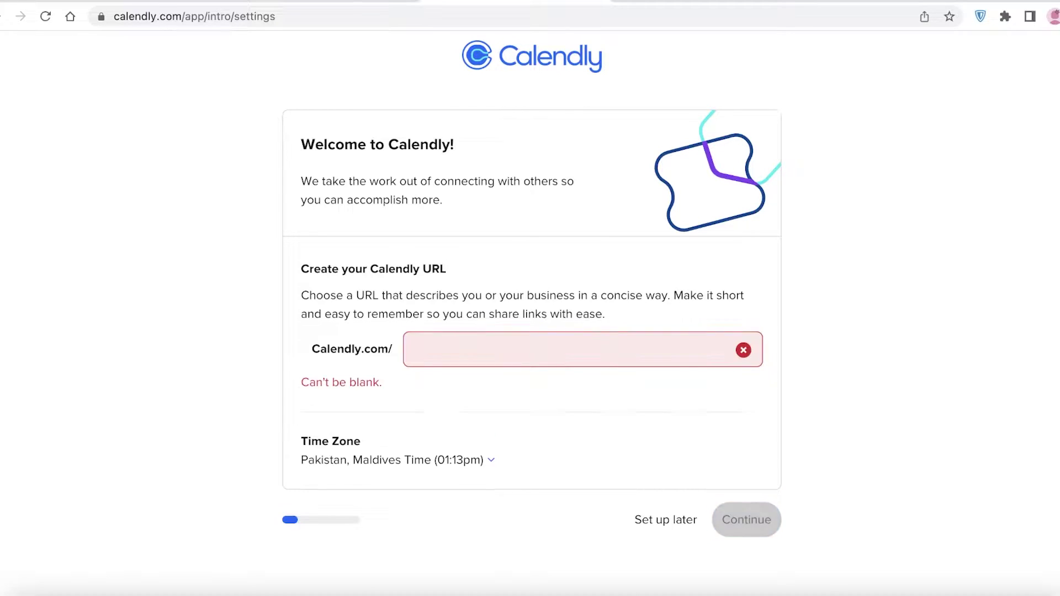
pyautogui.write('janesconsultancy')
pyautogui.click(738, 495)
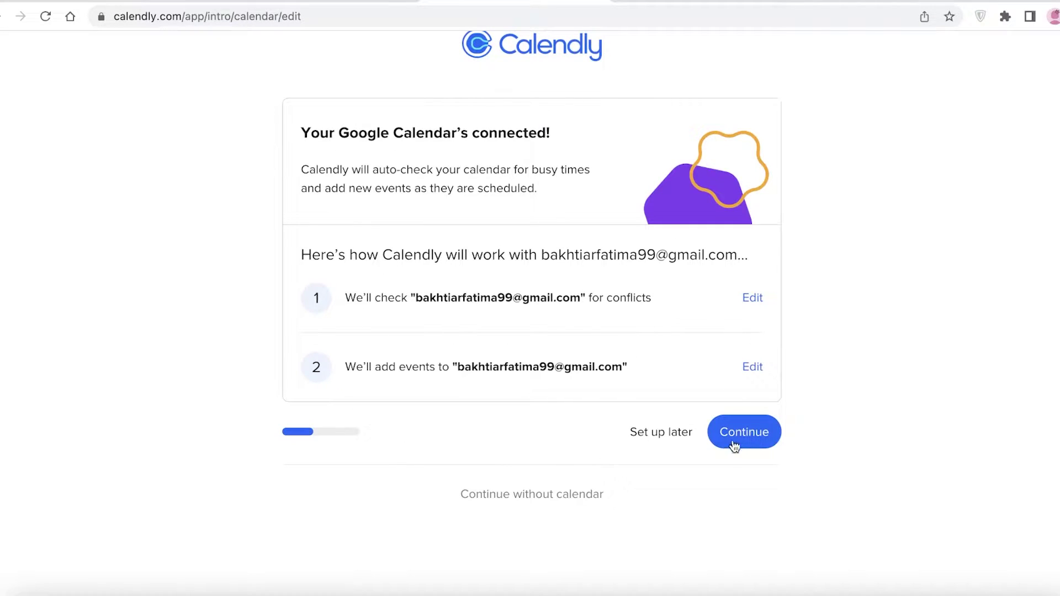
pyautogui.click(666, 436)
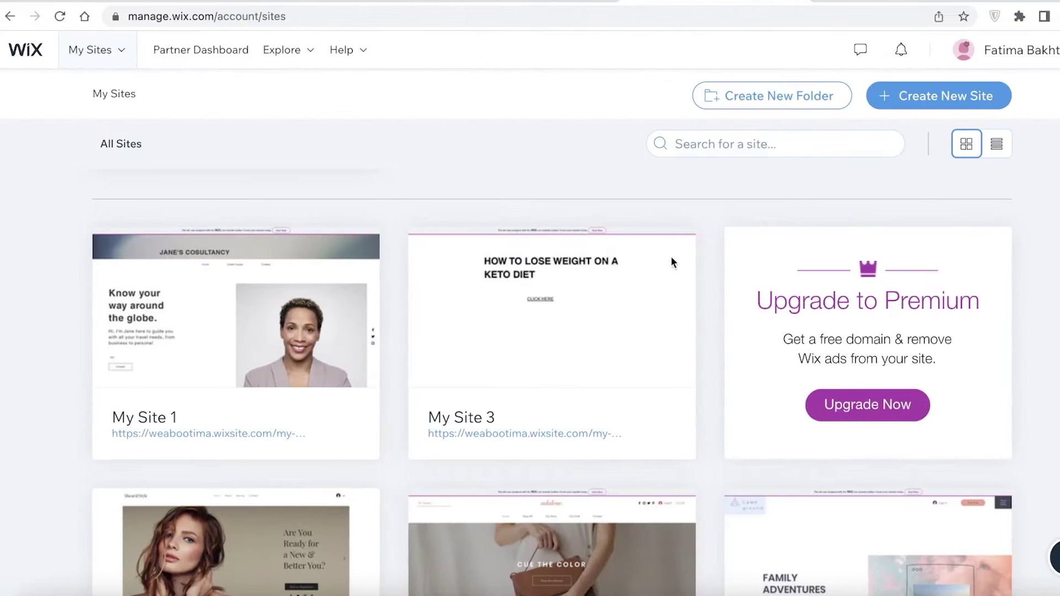
# View the published homepage of My Site 1 from the Wix sites list and return to the Calendly setup.
pyautogui.scroll(-2, 151, 452)
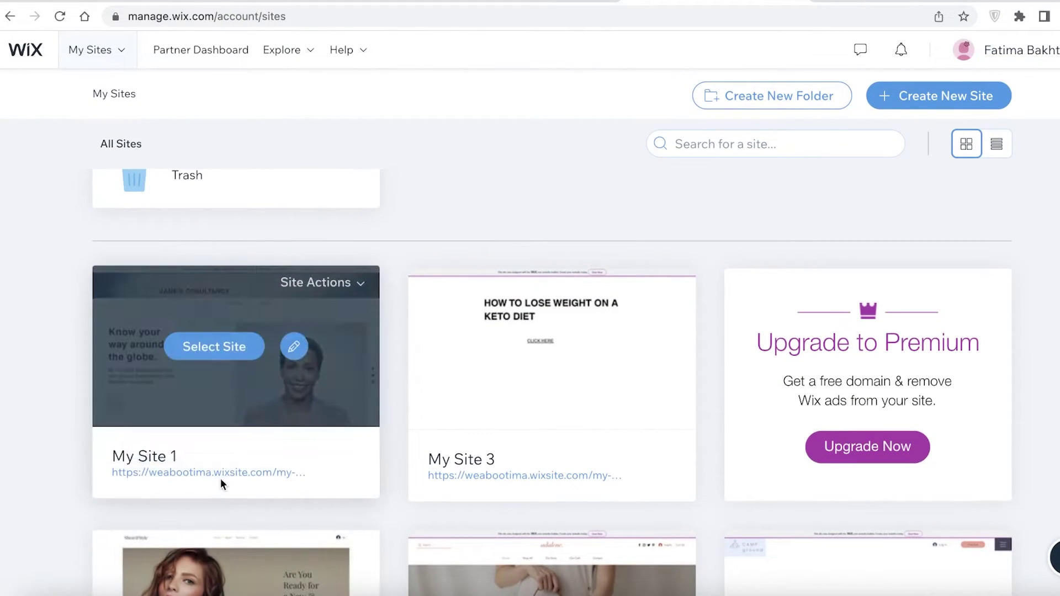
pyautogui.click(225, 473)
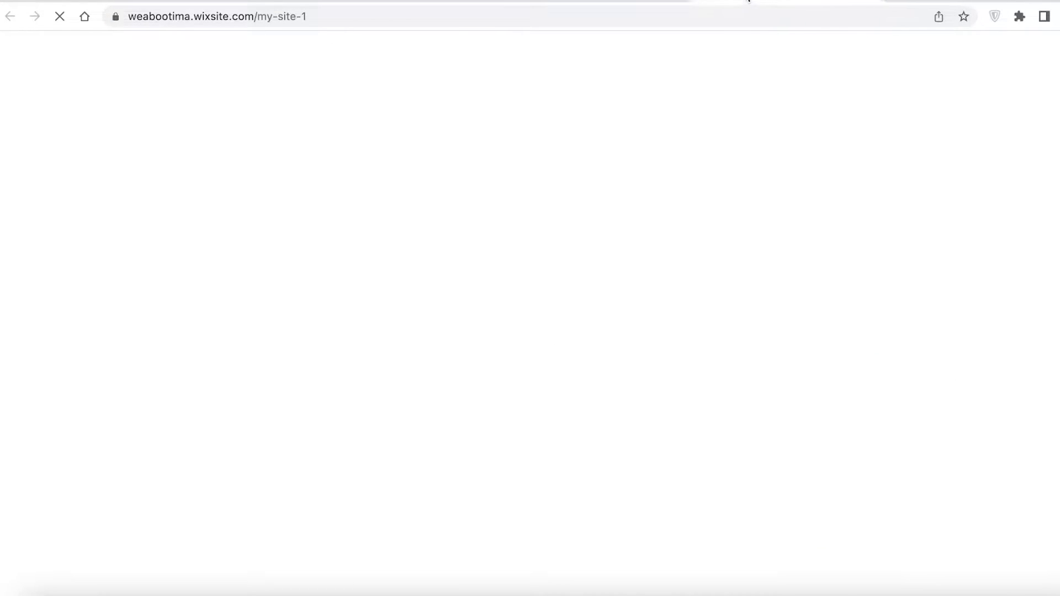
pyautogui.scroll(-2, 436, 259)
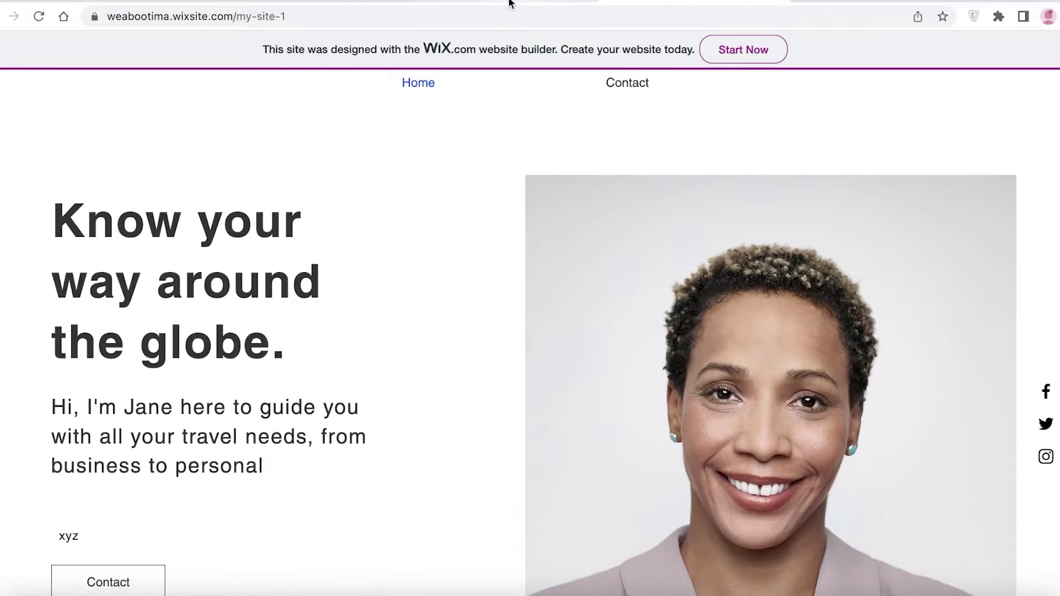
pyautogui.click(509, 2)
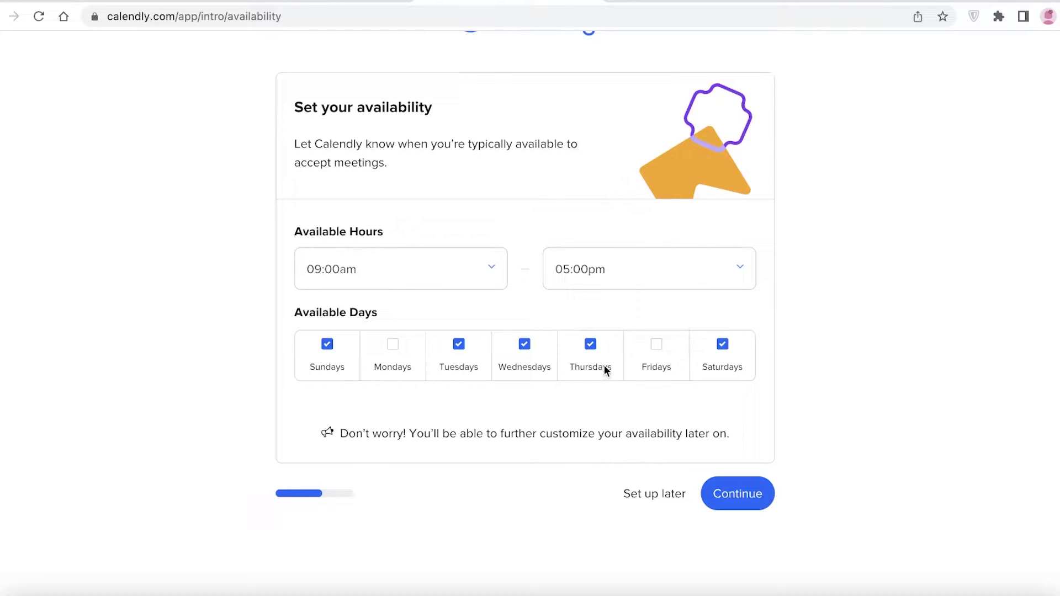
# Set the start of the available hours to 06:00pm.
pyautogui.click(402, 280)
pyautogui.scroll(1, 386, 346)
pyautogui.scroll(-10, 384, 421)
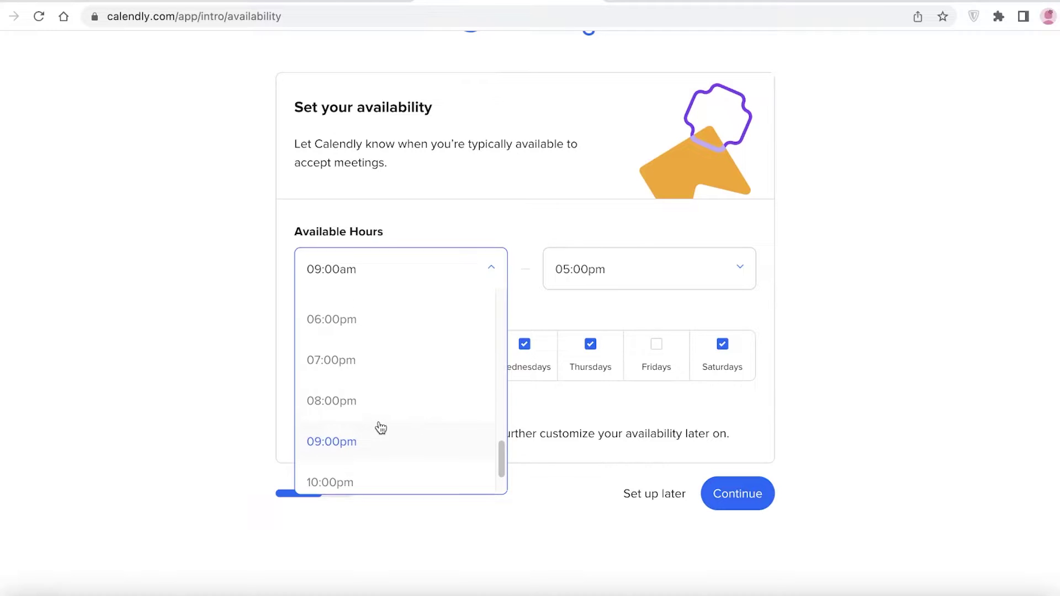
pyautogui.scroll(15, 374, 405)
pyautogui.scroll(1, 367, 390)
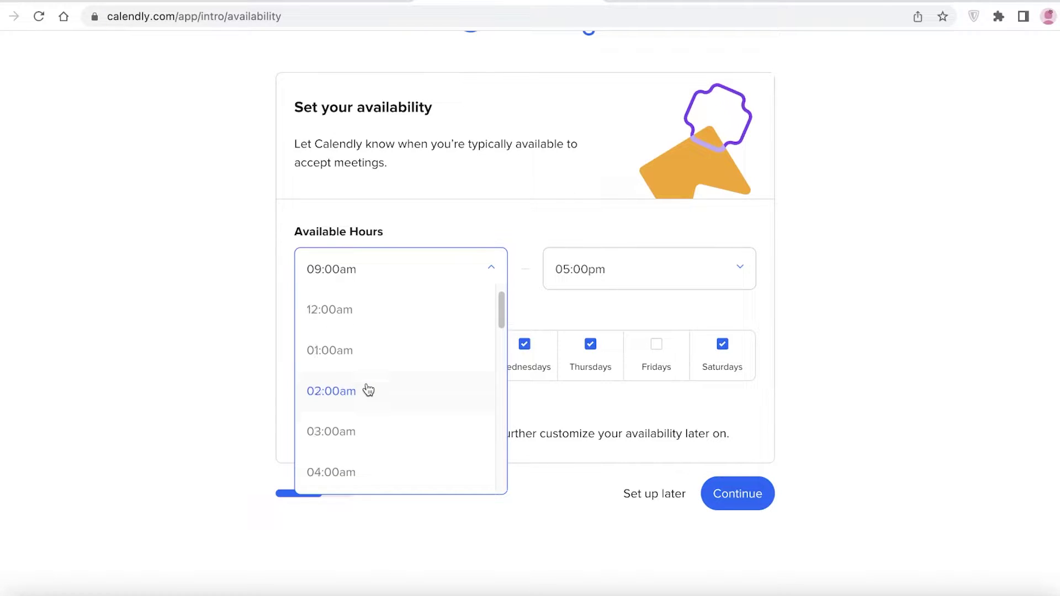
pyautogui.scroll(-5, 354, 452)
pyautogui.scroll(-10, 351, 440)
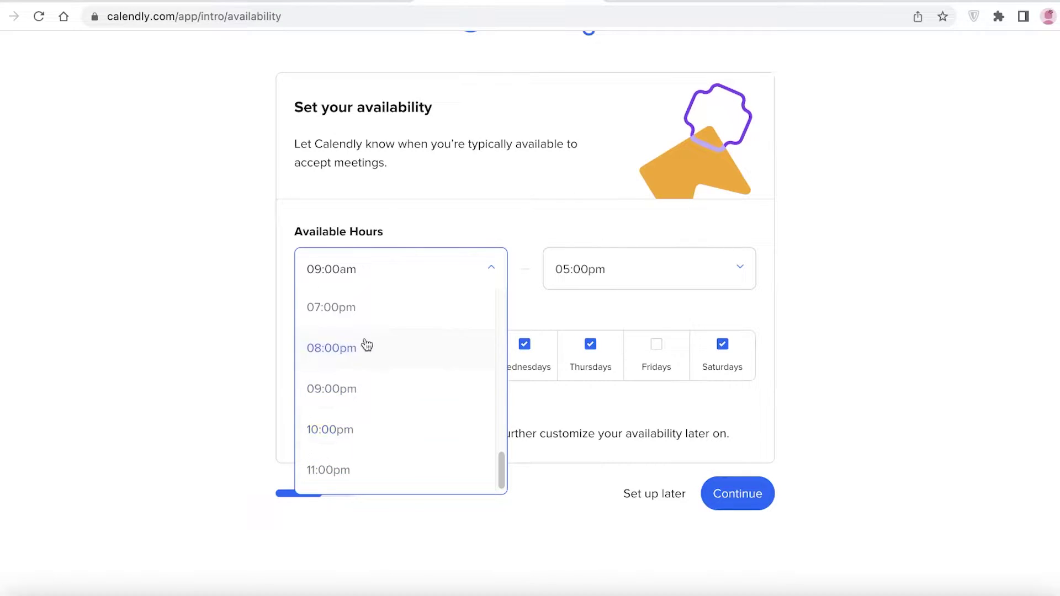
pyautogui.scroll(9, 369, 337)
pyautogui.scroll(1, 382, 302)
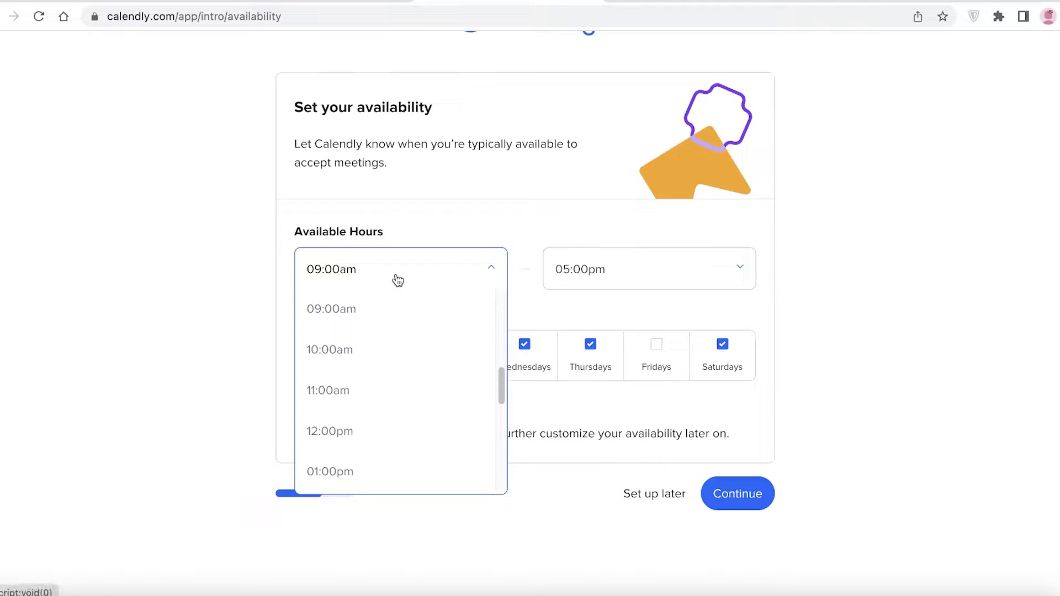
pyautogui.scroll(-9, 338, 404)
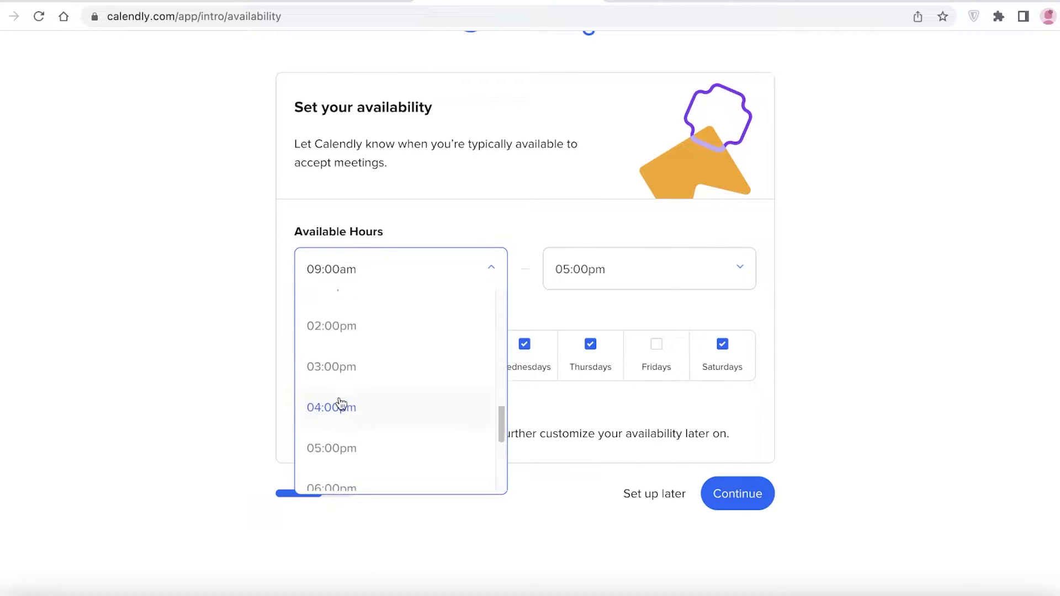
pyautogui.click(342, 334)
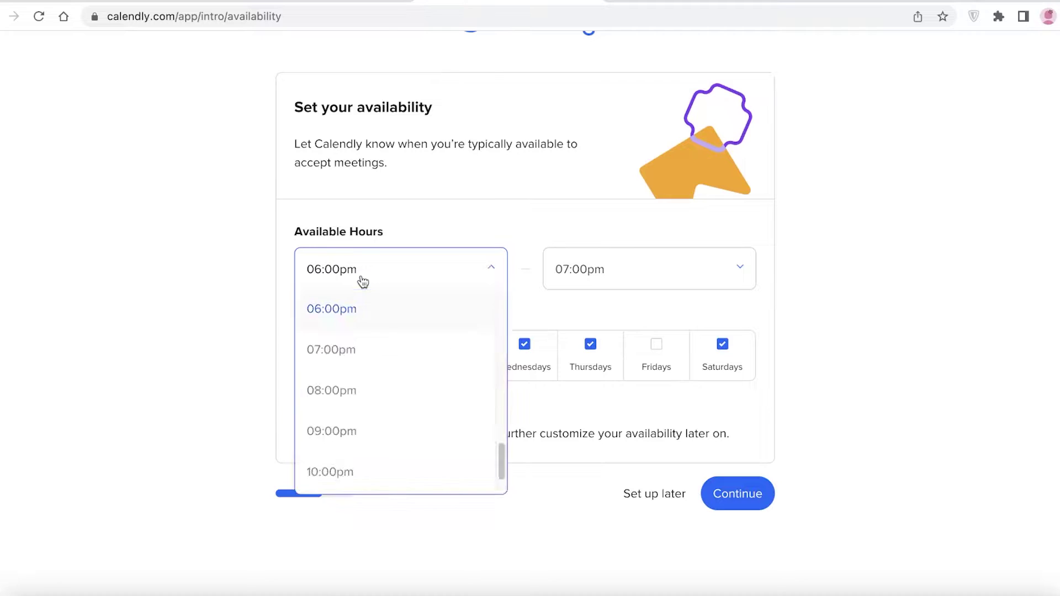
# Set the available hours from 01:00pm to 09:00pm and continue to the role question.
pyautogui.scroll(9, 326, 351)
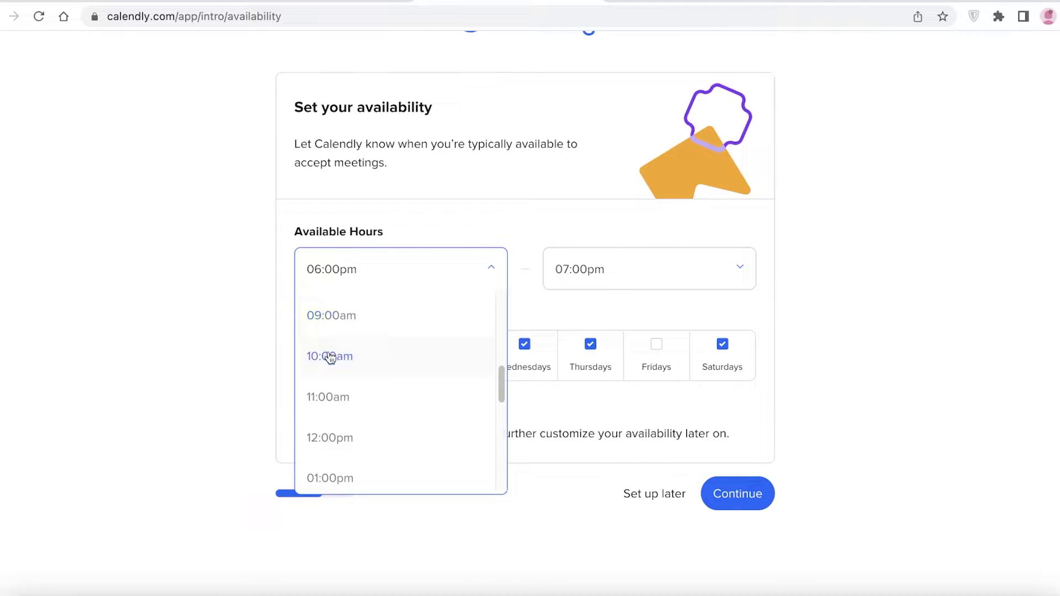
pyautogui.click(366, 479)
pyautogui.click(631, 273)
pyautogui.scroll(-3, 604, 437)
pyautogui.click(622, 387)
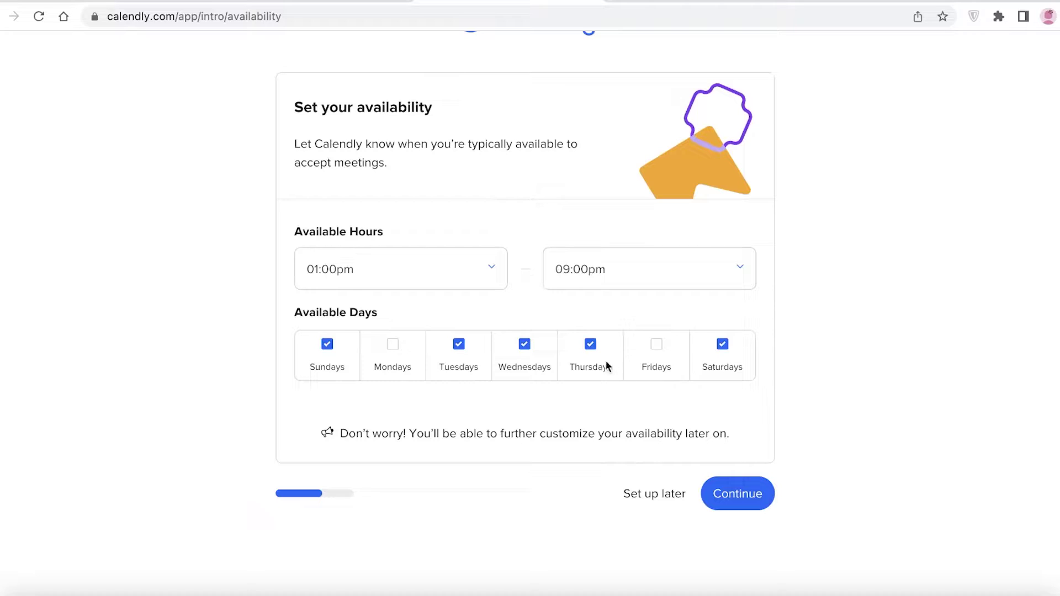
pyautogui.click(736, 498)
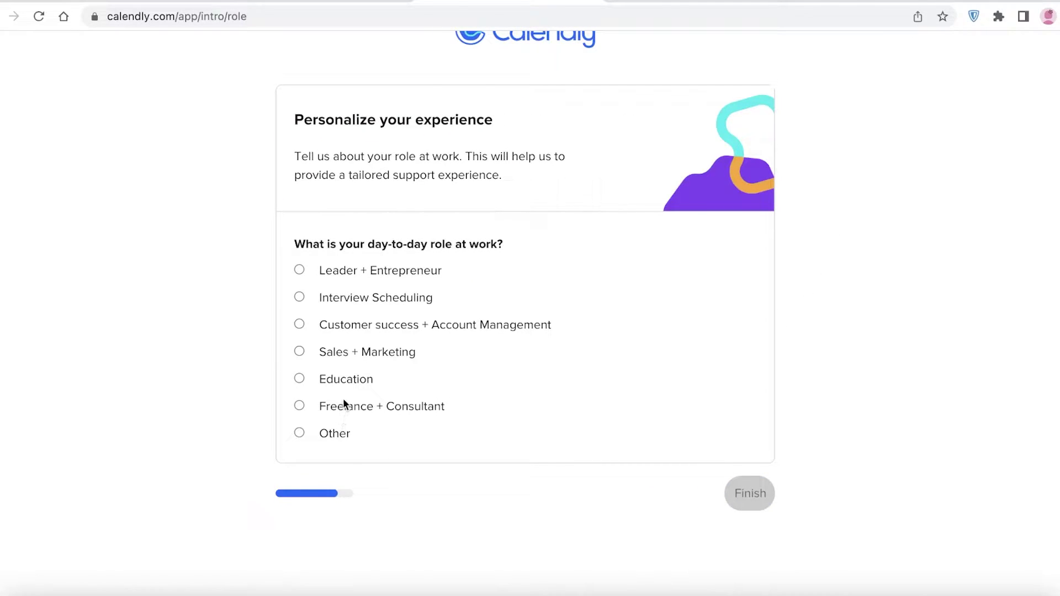
# Choose Freelance + Consultant as the day-to-day role and finish the account setup.
pyautogui.click(341, 406)
pyautogui.click(734, 496)
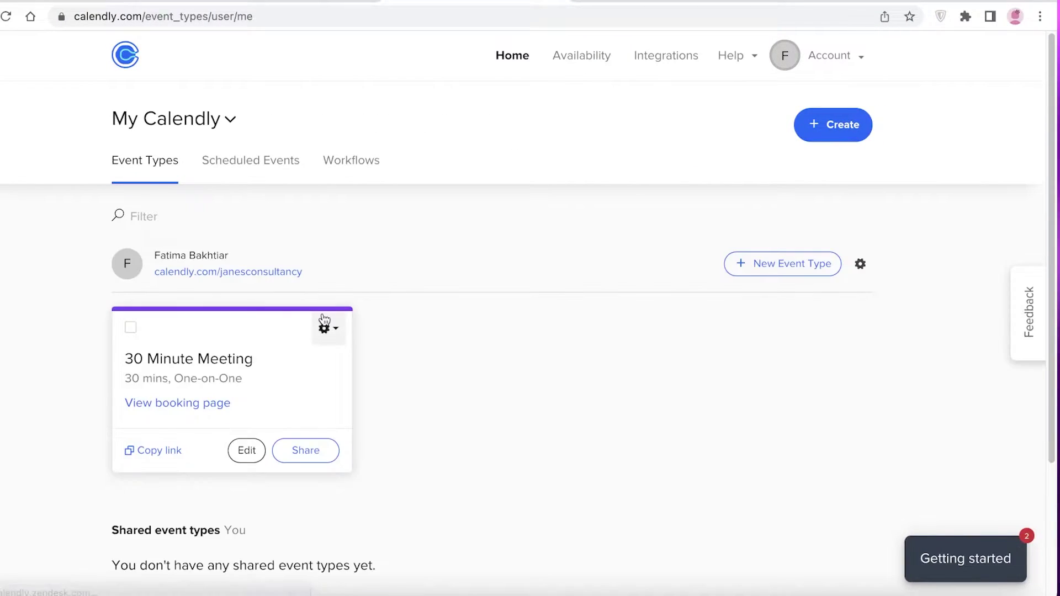
# Start a new one-on-one event type for the account.
pyautogui.scroll(-1, 246, 353)
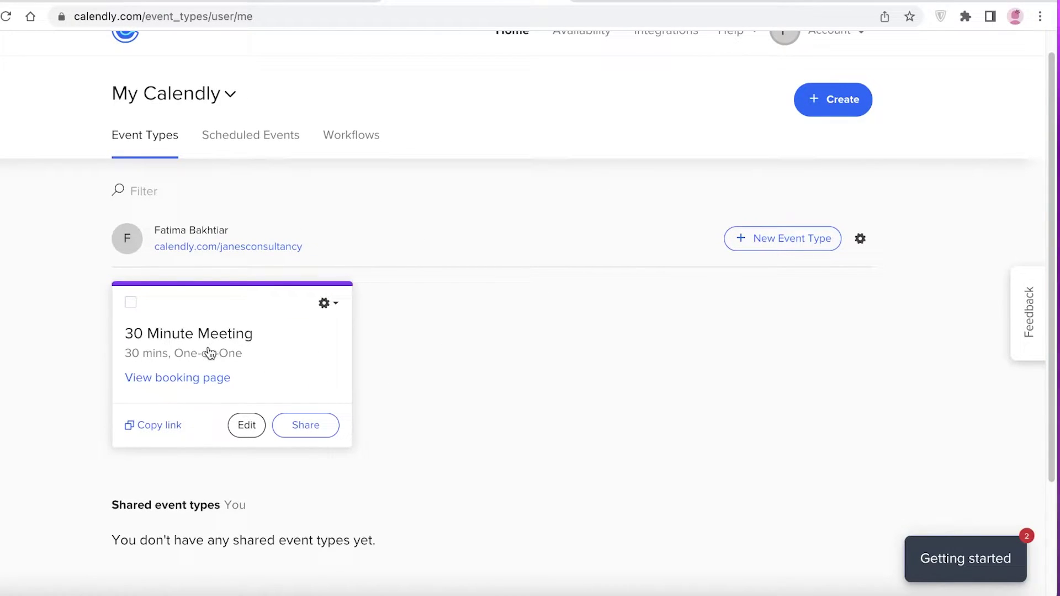
pyautogui.click(800, 250)
pyautogui.click(835, 216)
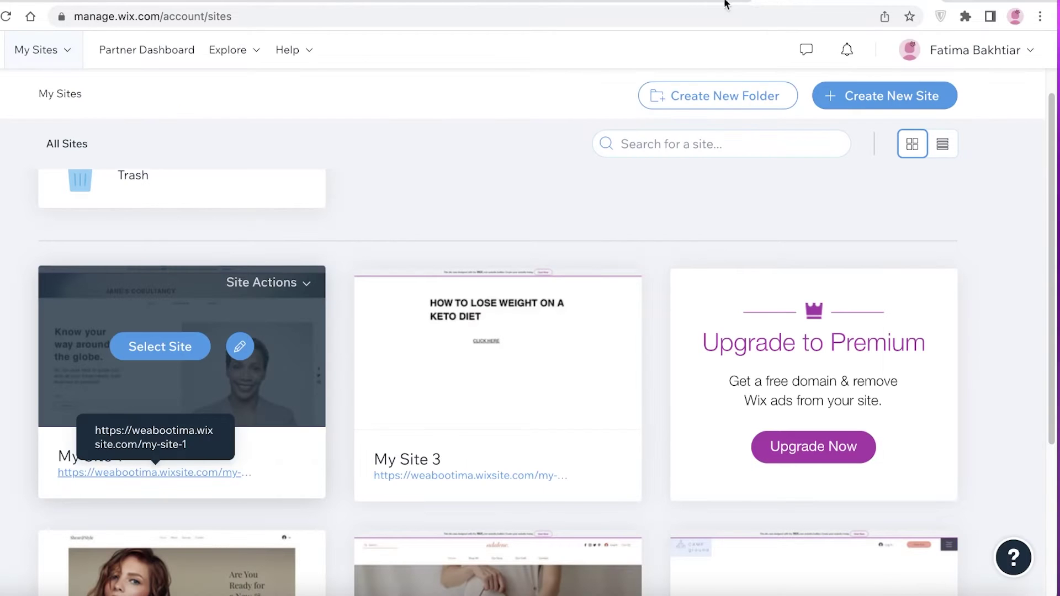
# Check the published My Site 1 page once more and return to the new Calendly event type.
pyautogui.click(561, 1)
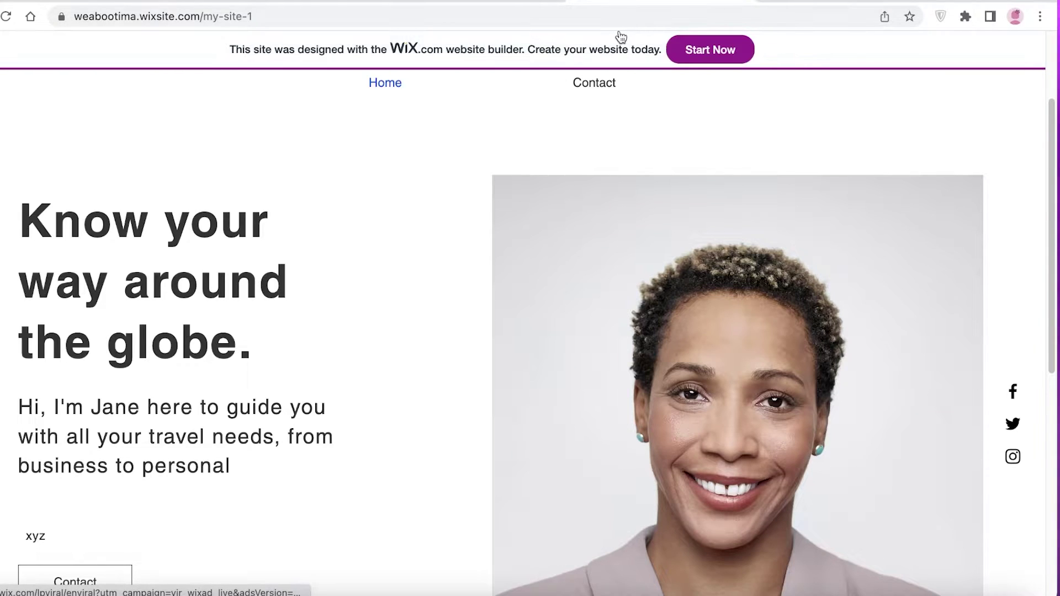
pyautogui.click(448, 2)
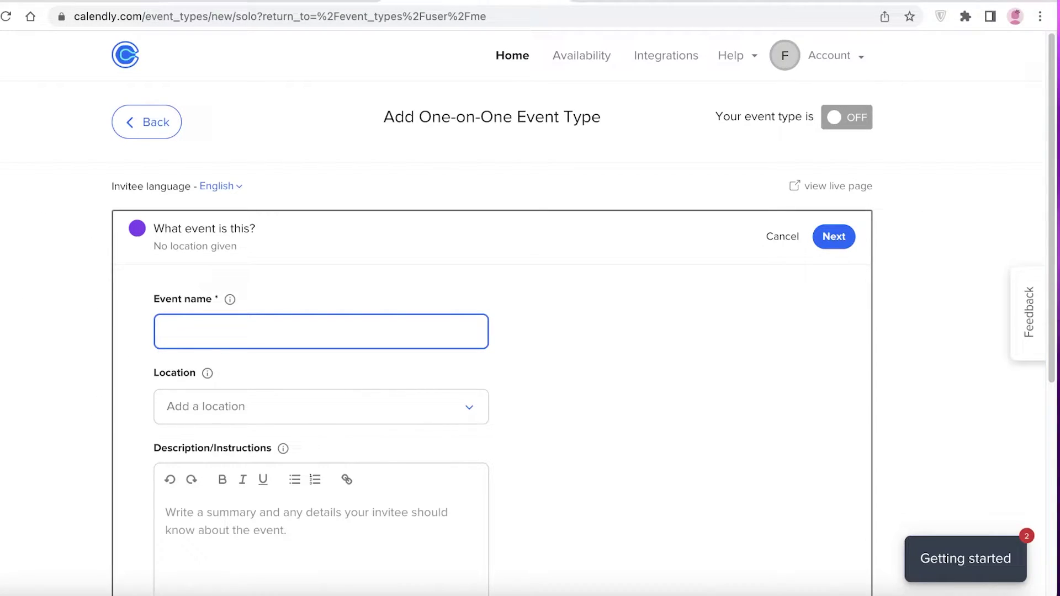
# Name the event Beginners Guide and set its location to an in-person meeting at xyz.
pyautogui.write('Beginners Guide')
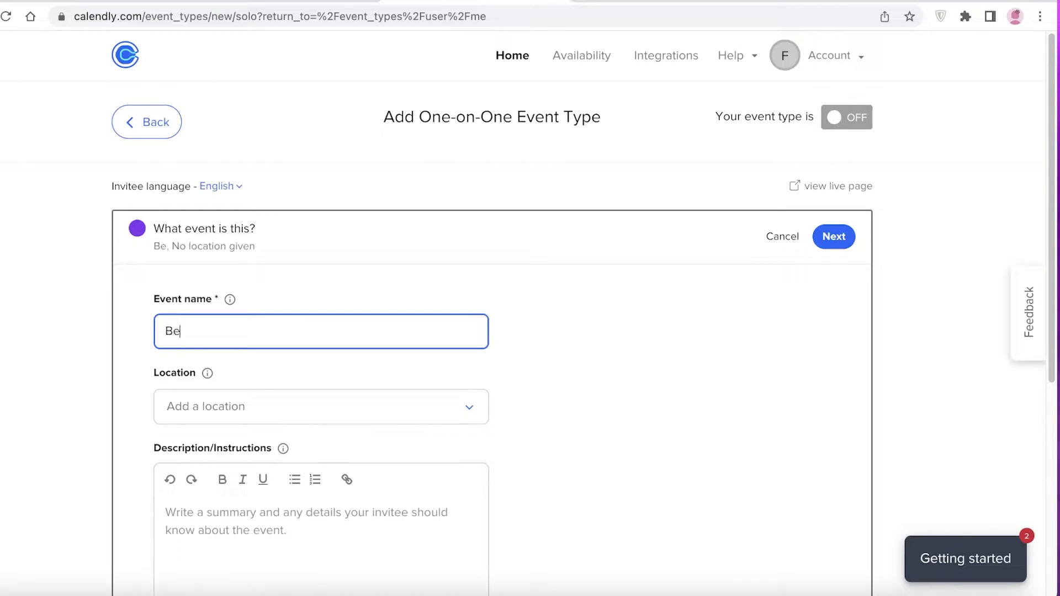
pyautogui.click(359, 411)
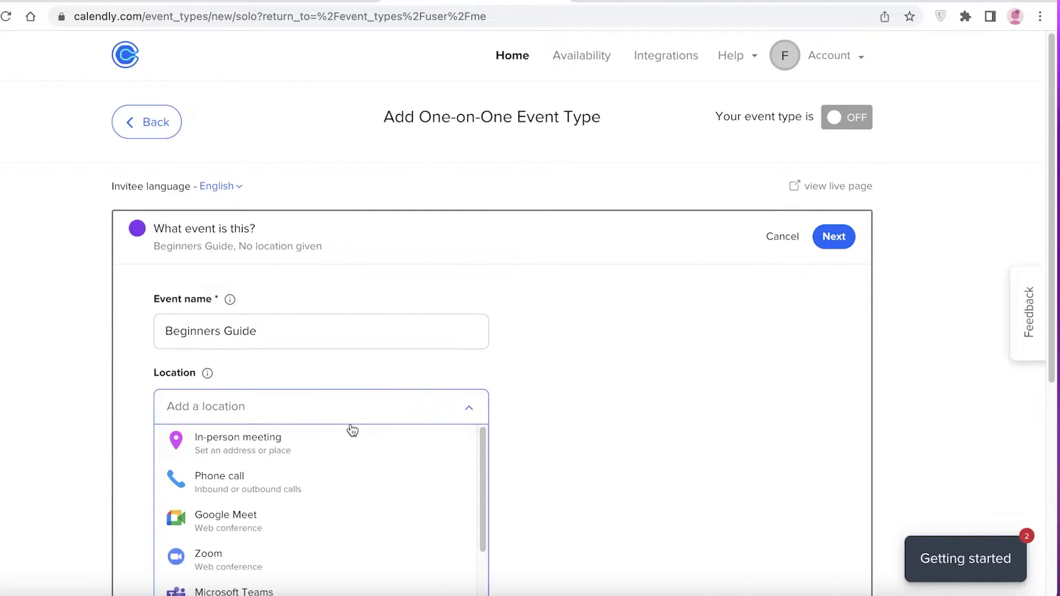
pyautogui.click(338, 450)
pyautogui.click(504, 203)
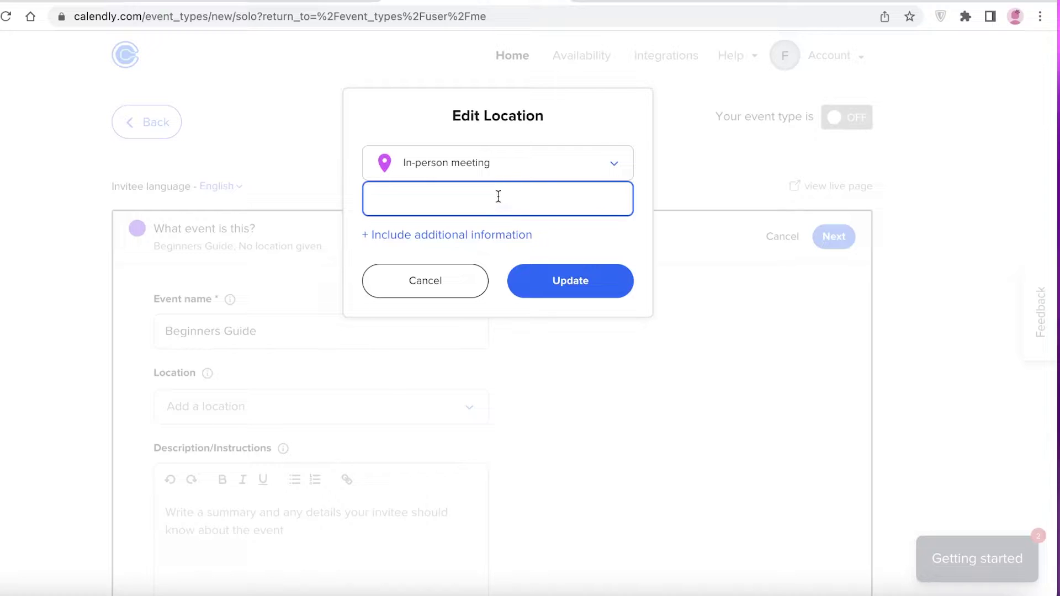
pyautogui.click(527, 269)
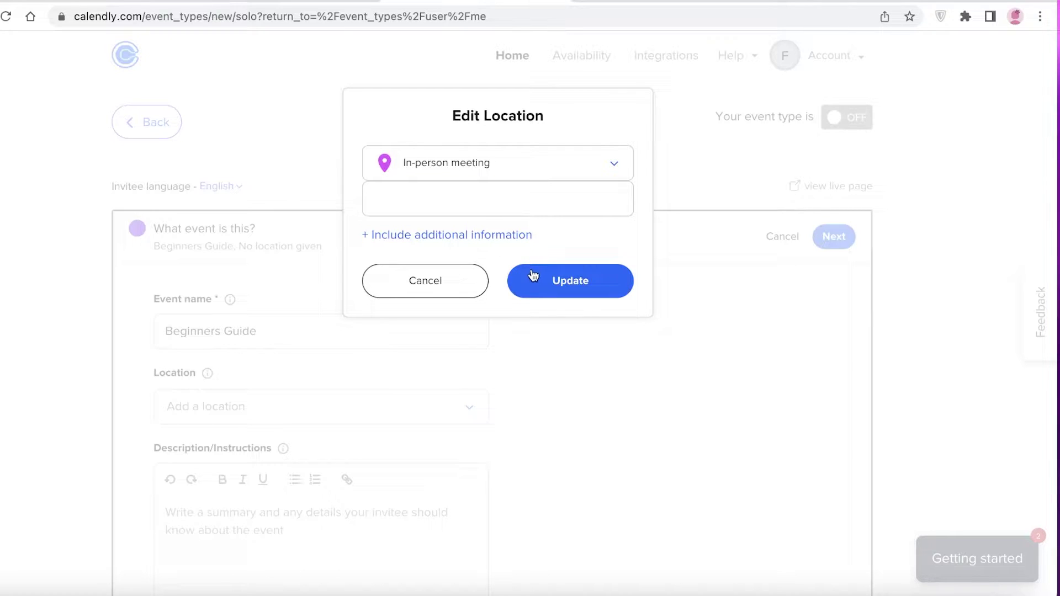
pyautogui.click(483, 207)
pyautogui.write('xyz')
pyautogui.click(572, 276)
pyautogui.scroll(-3, 477, 435)
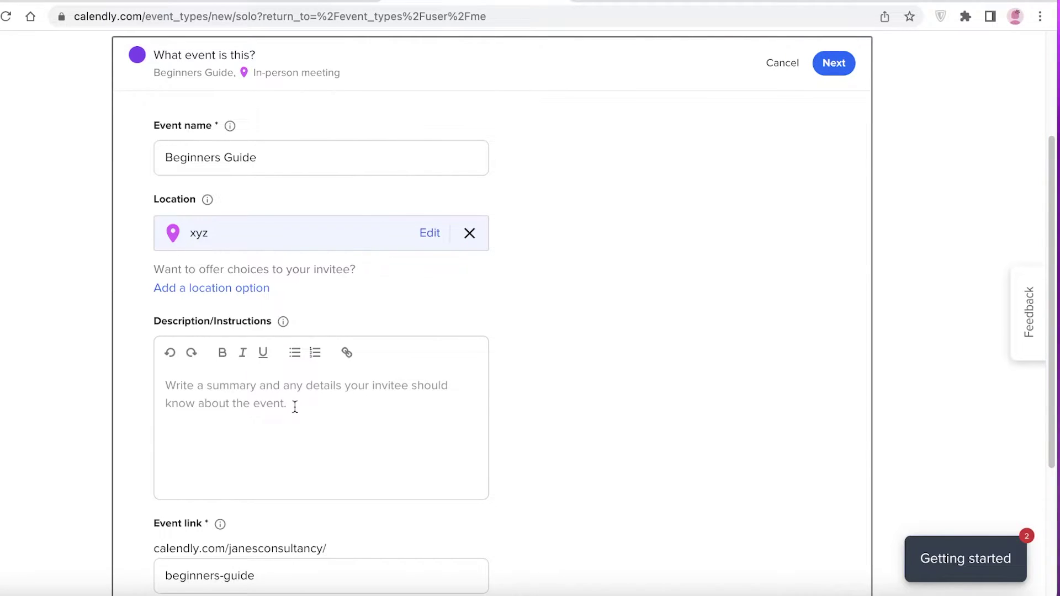
# Enter the event description "Intro to all your travel needs, including visa and passport information.".
pyautogui.scroll(-1, 294, 406)
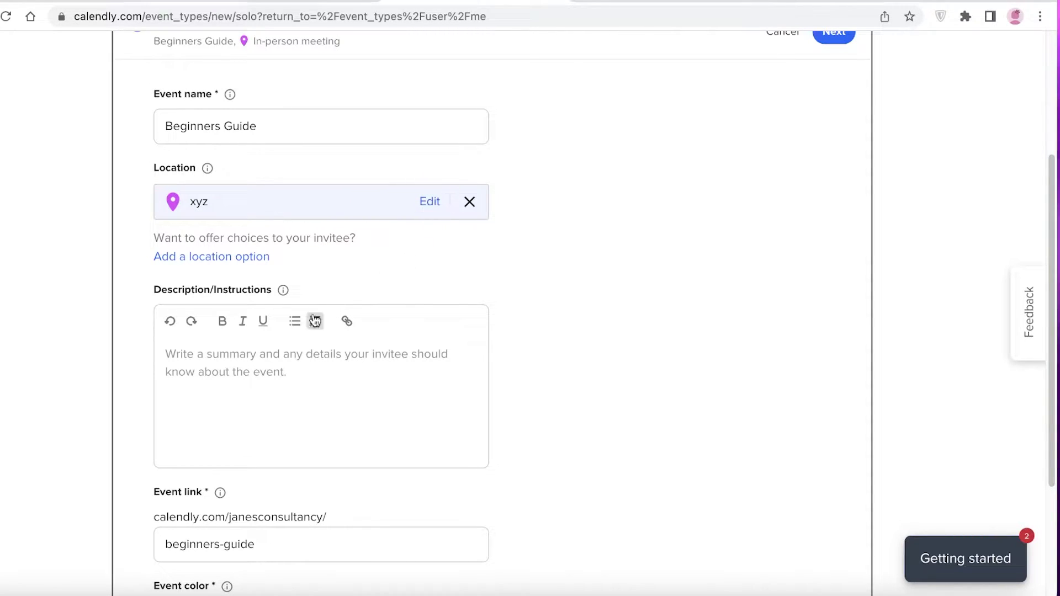
pyautogui.click(280, 358)
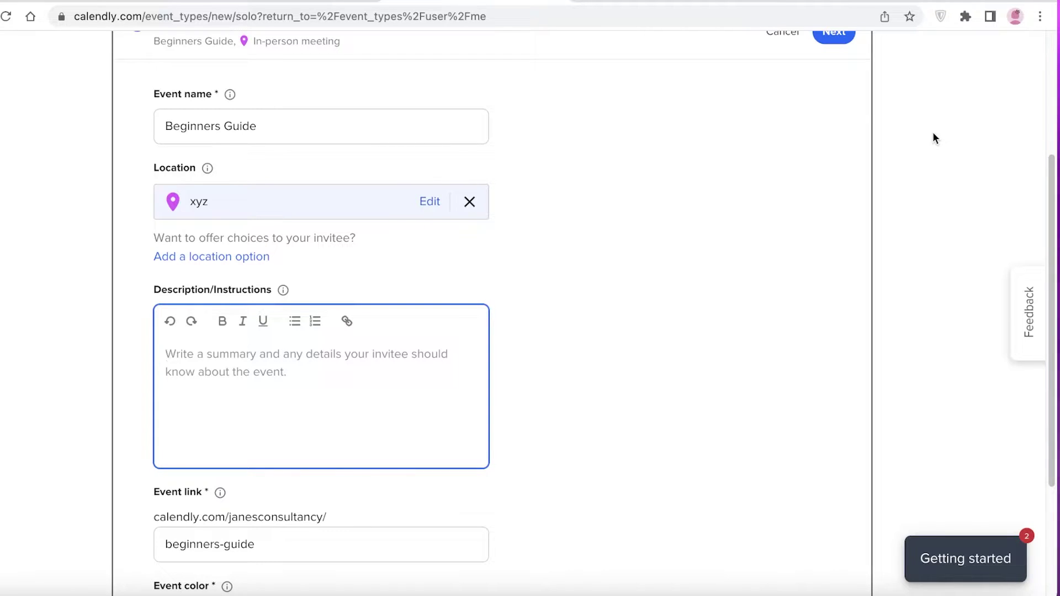
pyautogui.scroll(-1, 765, 215)
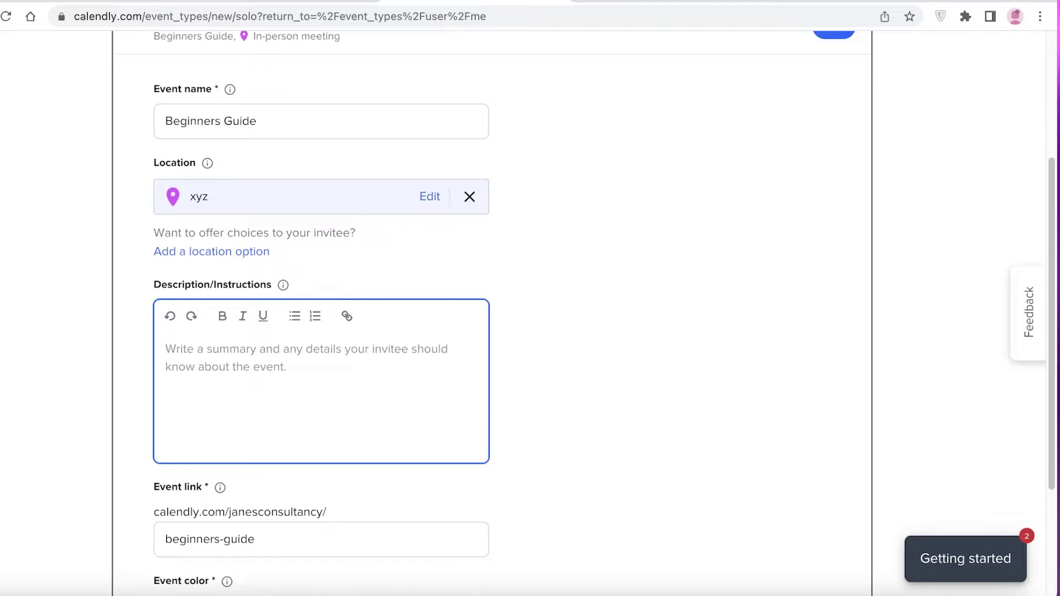
pyautogui.write('Intor to all your travel needs, including visa and p')
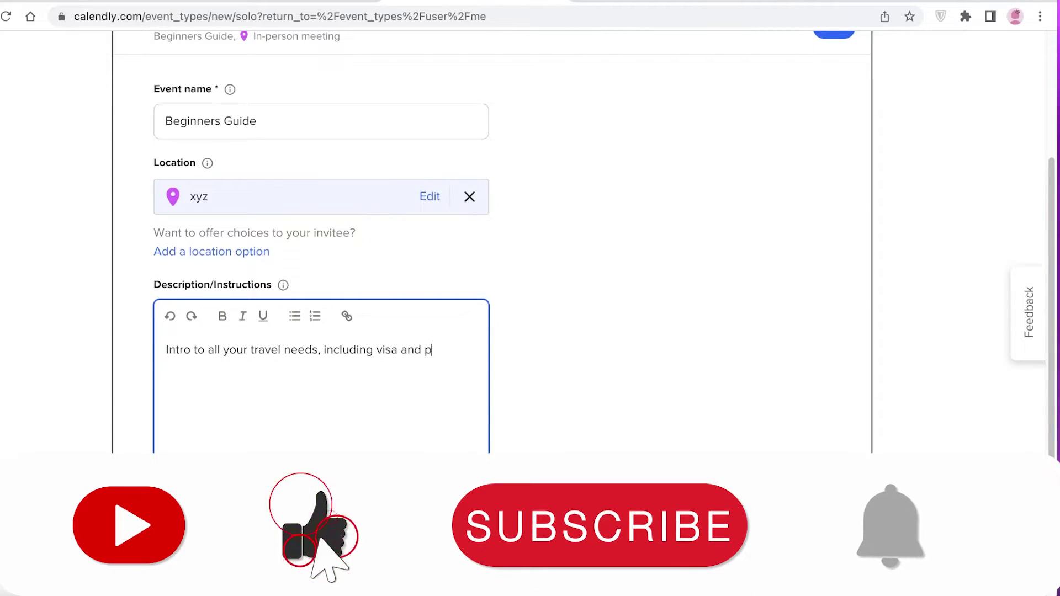
pyautogui.write('assport infora')
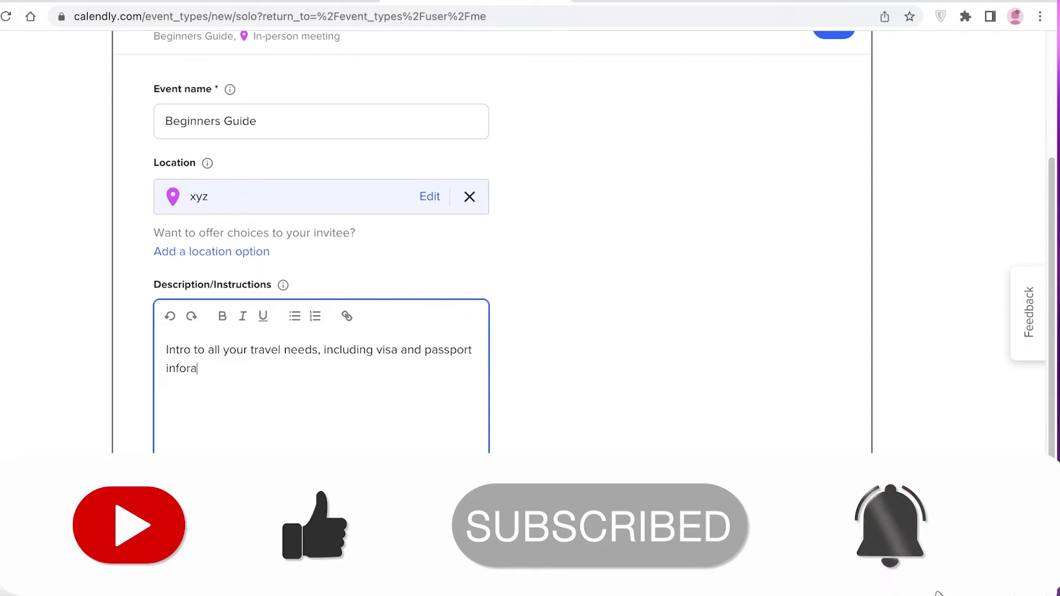
pyautogui.press('BackSpace')
pyautogui.write('mation.')
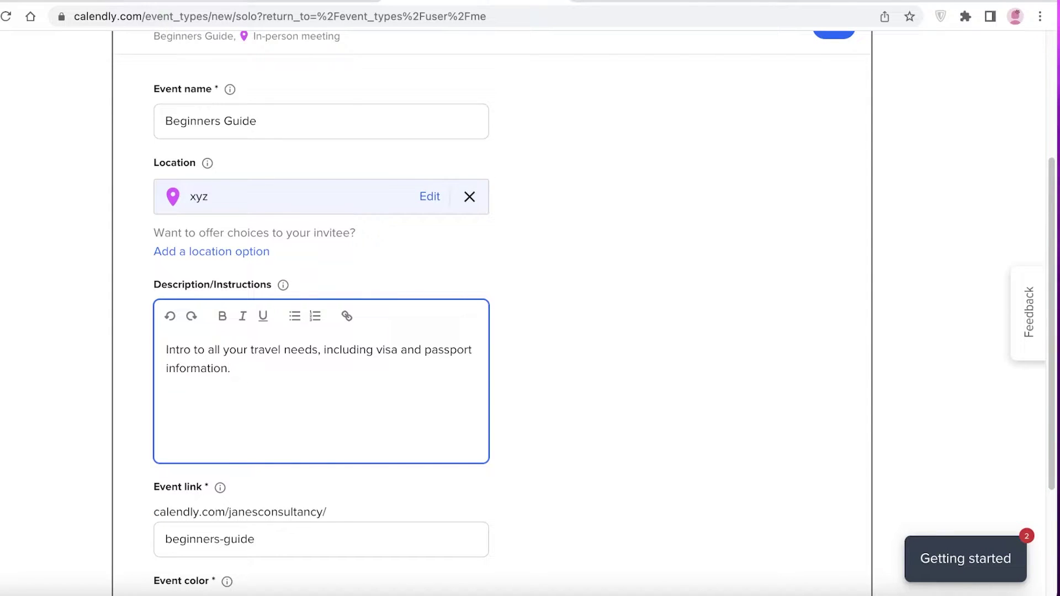
# Choose blue as the event color and continue to the booking time settings.
pyautogui.scroll(-3, 243, 393)
pyautogui.click(169, 435)
pyautogui.click(304, 428)
pyautogui.scroll(7, 581, 293)
pyautogui.scroll(-7, 581, 293)
pyautogui.click(836, 500)
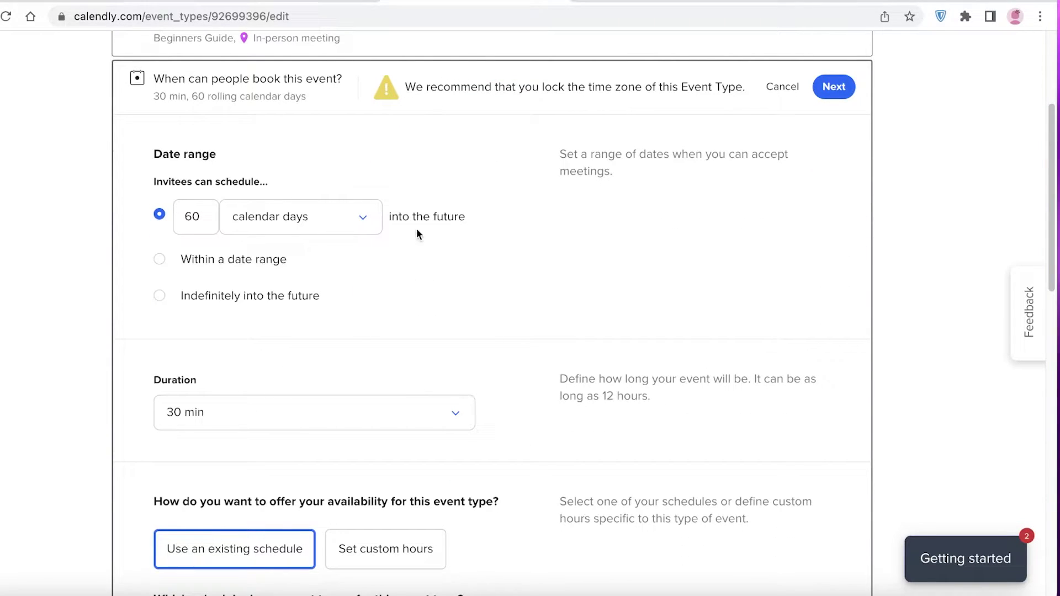
# Keep bookings open for 60 calendar days into the future and set the event duration to 60 min.
pyautogui.click(333, 226)
pyautogui.click(192, 227)
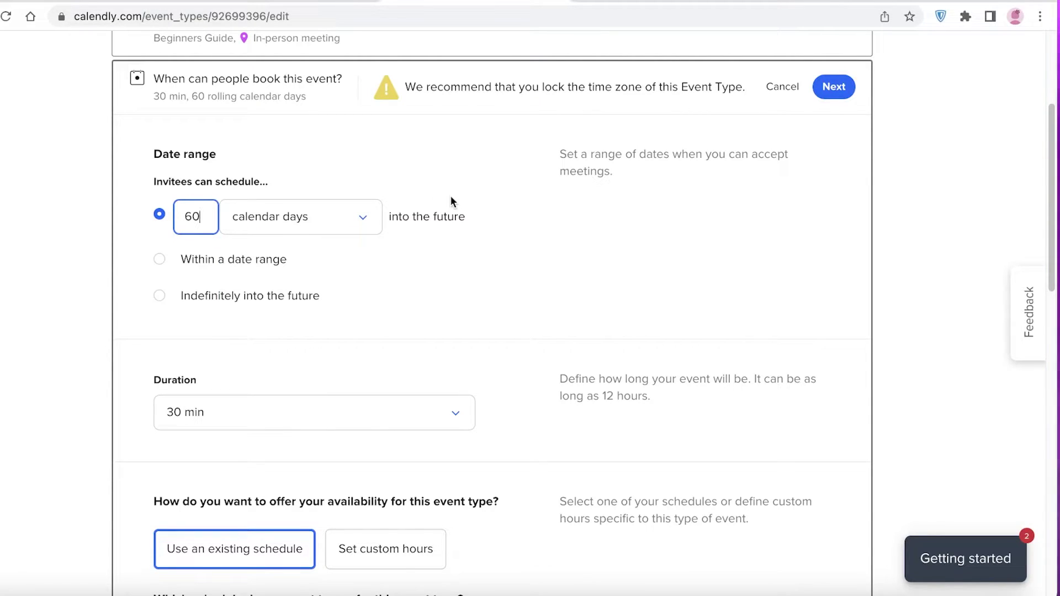
pyautogui.scroll(-6, 451, 200)
pyautogui.scroll(8, 394, 258)
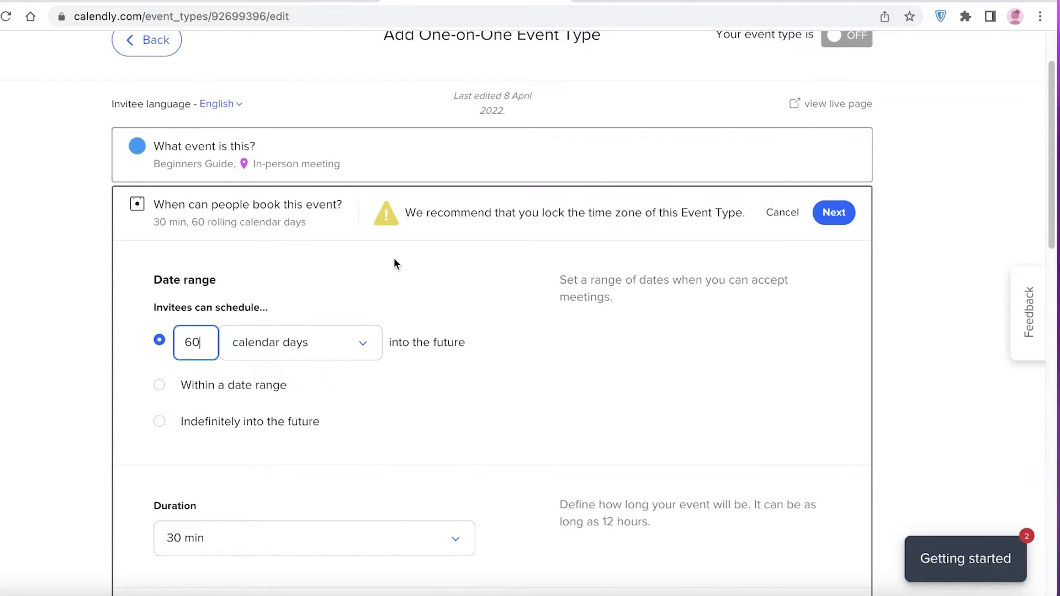
pyautogui.scroll(-3, 433, 348)
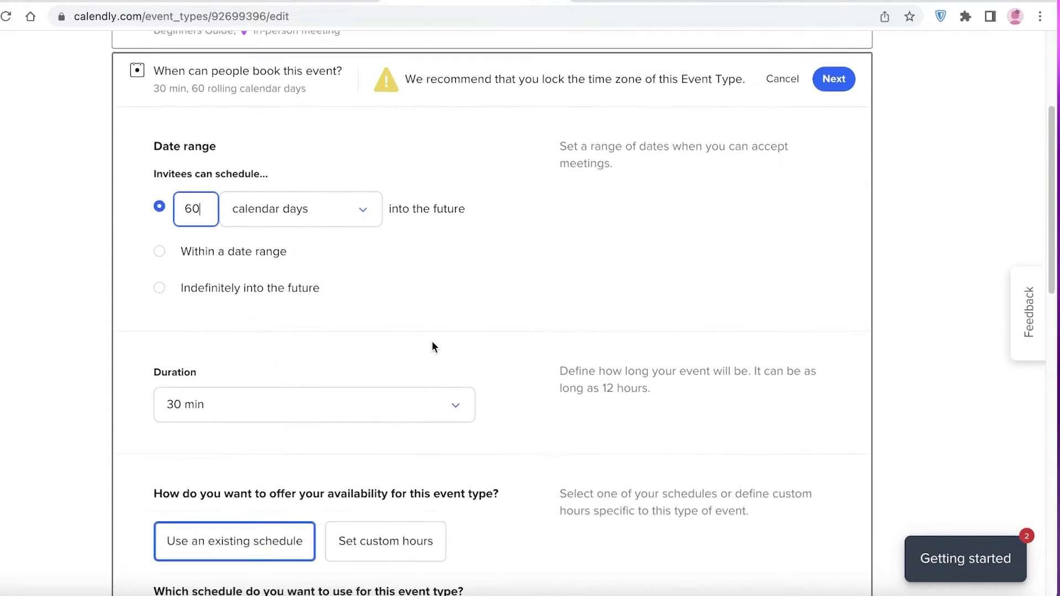
pyautogui.scroll(-1, 364, 422)
pyautogui.click(388, 359)
pyautogui.click(479, 292)
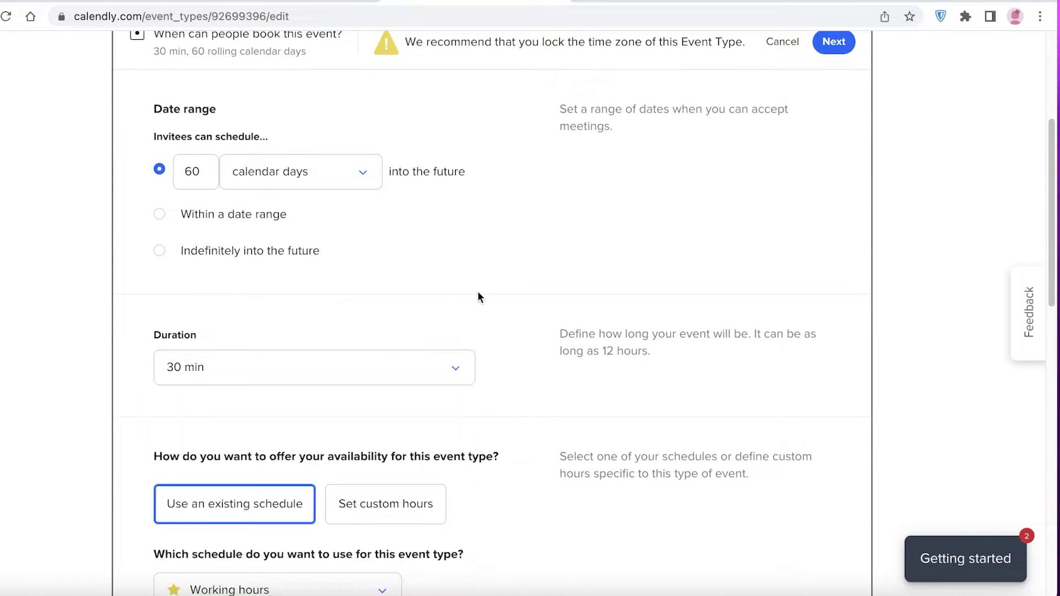
pyautogui.scroll(-1, 479, 292)
pyautogui.click(345, 334)
pyautogui.click(225, 480)
pyautogui.scroll(-3, 650, 203)
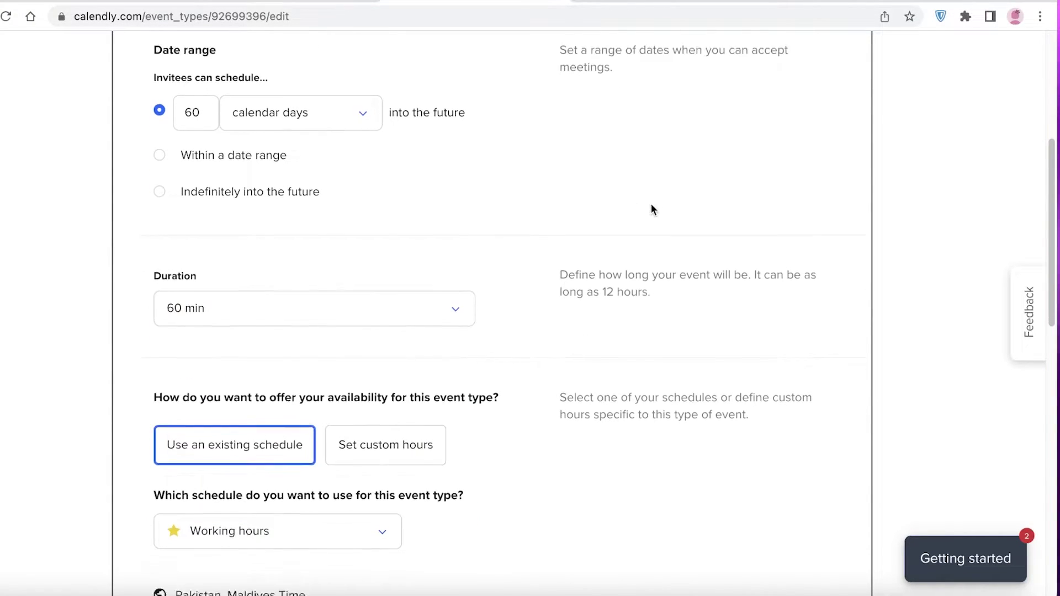
# Review the weekly hours of the existing Working hours schedule and switch the event's availability to custom hours.
pyautogui.scroll(-4, 499, 277)
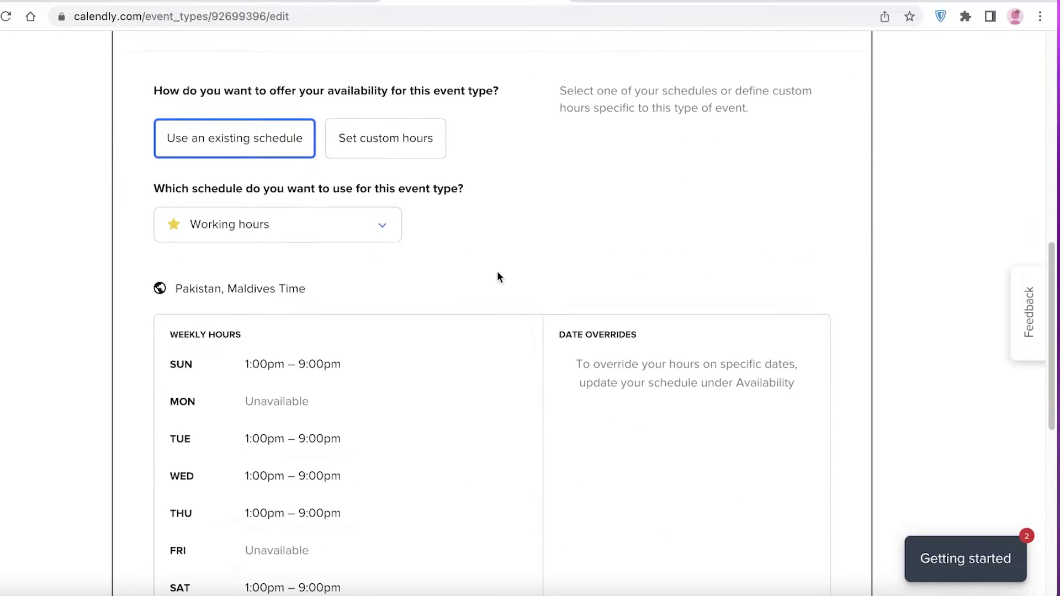
pyautogui.scroll(1, 275, 164)
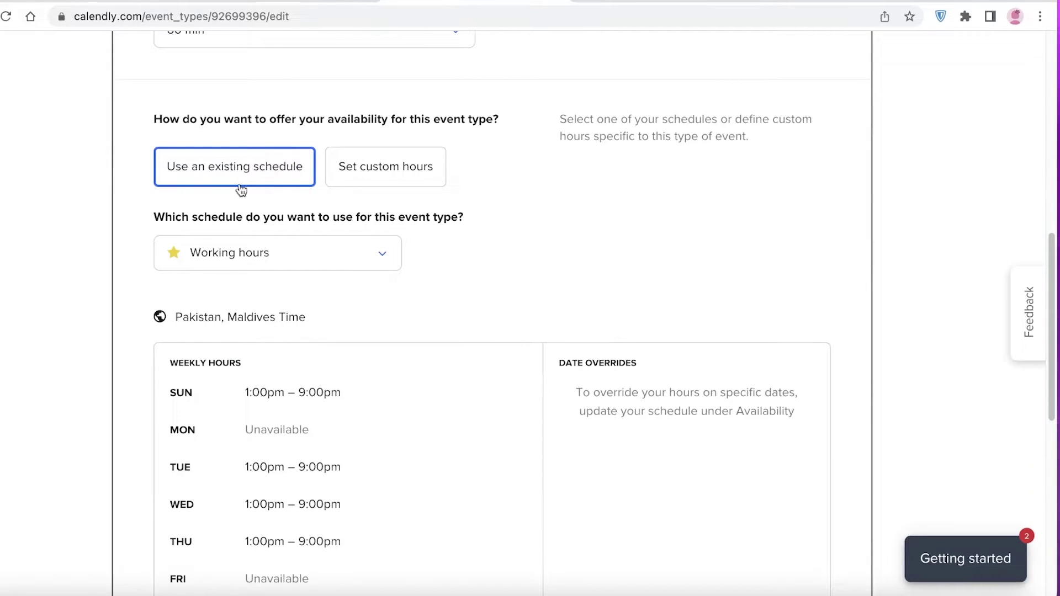
pyautogui.scroll(-1, 304, 187)
pyautogui.scroll(-1, 303, 331)
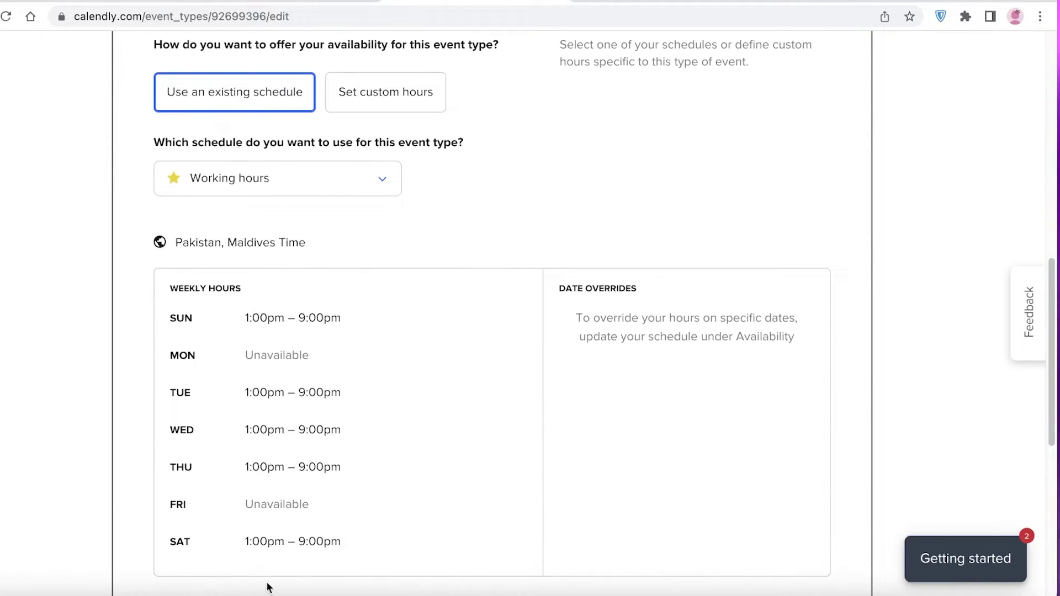
pyautogui.click(422, 107)
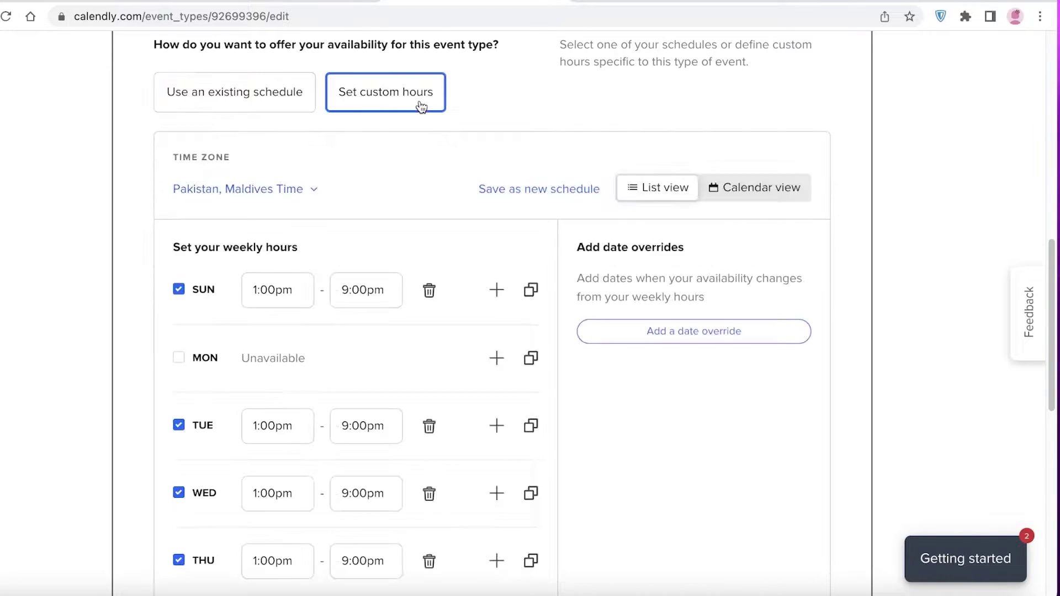
# Set Sunday's end time to 6:00pm in the custom weekly hours.
pyautogui.scroll(-6, 489, 160)
pyautogui.scroll(4, 331, 326)
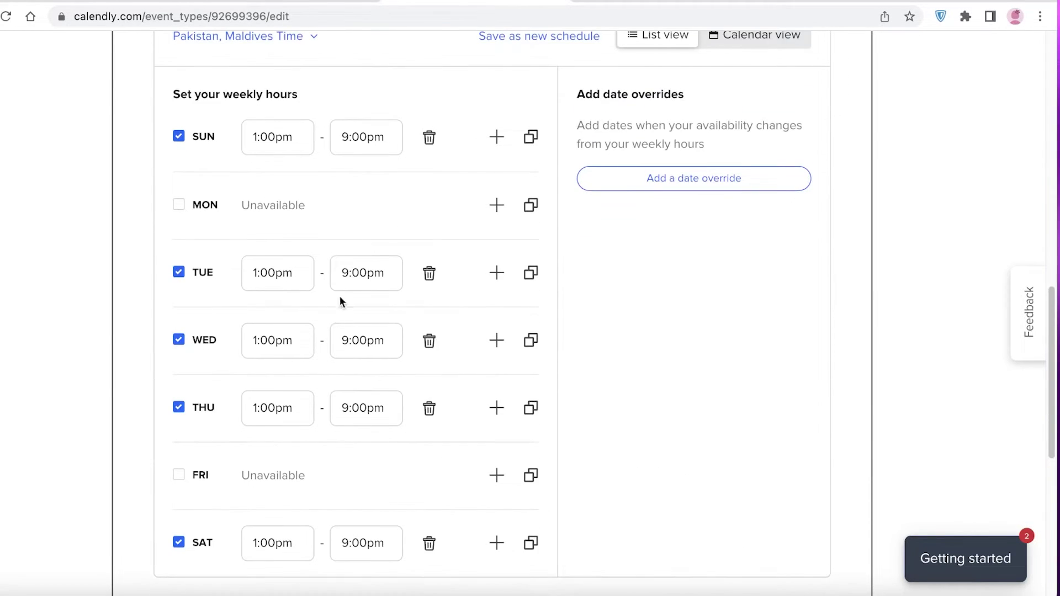
pyautogui.moveTo(366, 144); pyautogui.dragTo(341, 143)
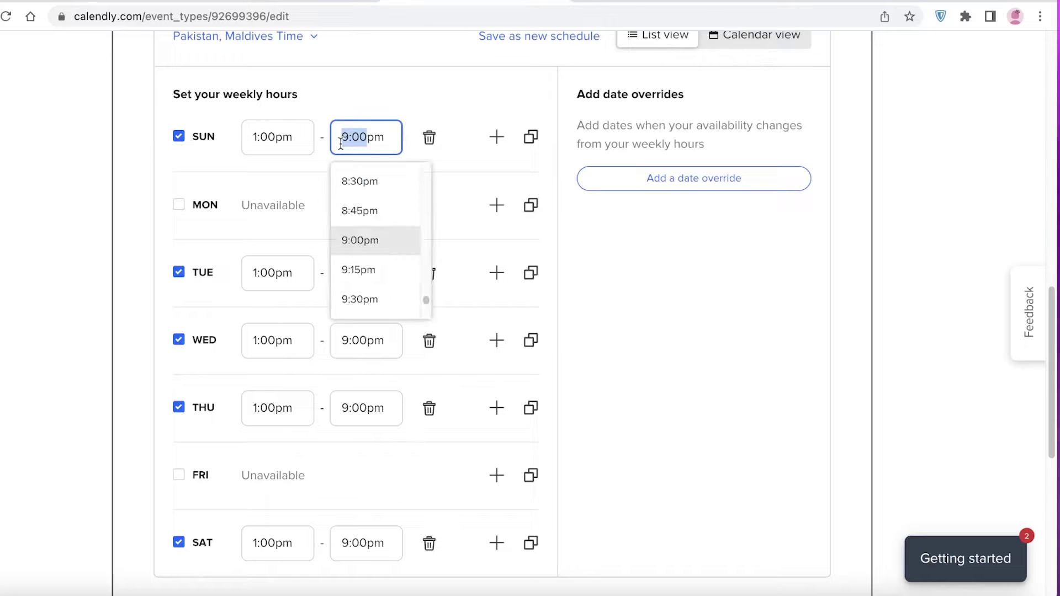
pyautogui.write('6')
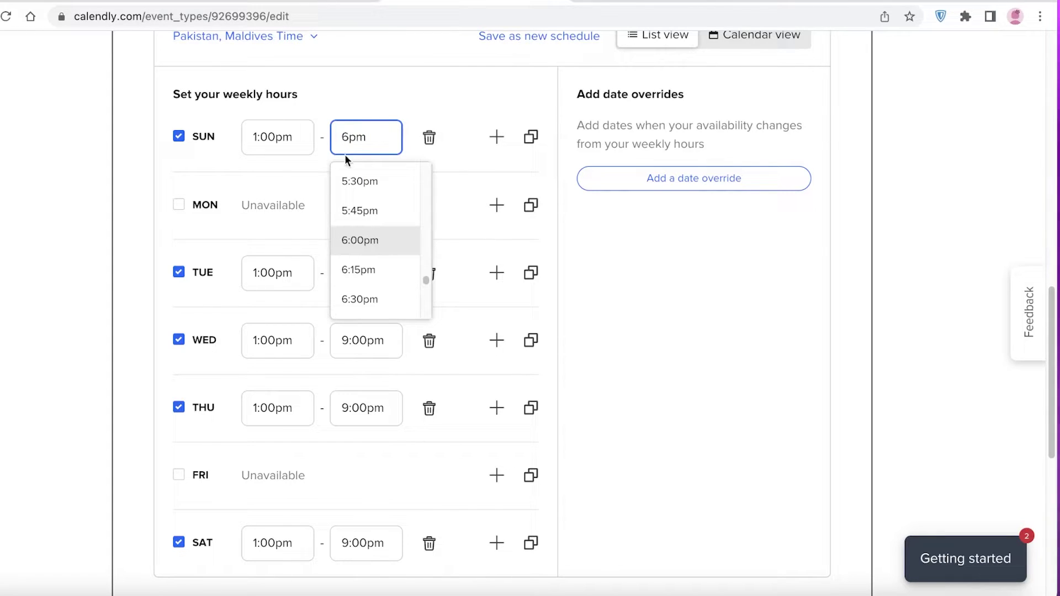
pyautogui.click(370, 235)
# Set Saturday's end time to 6:00pm and save the event's booking settings.
pyautogui.scroll(-8, 434, 75)
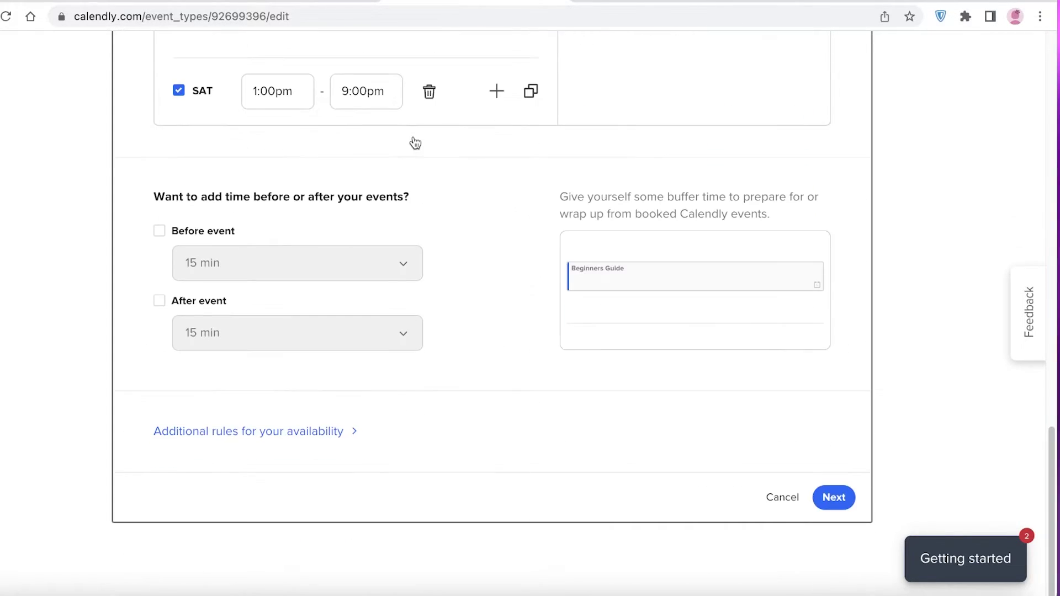
pyautogui.click(364, 129)
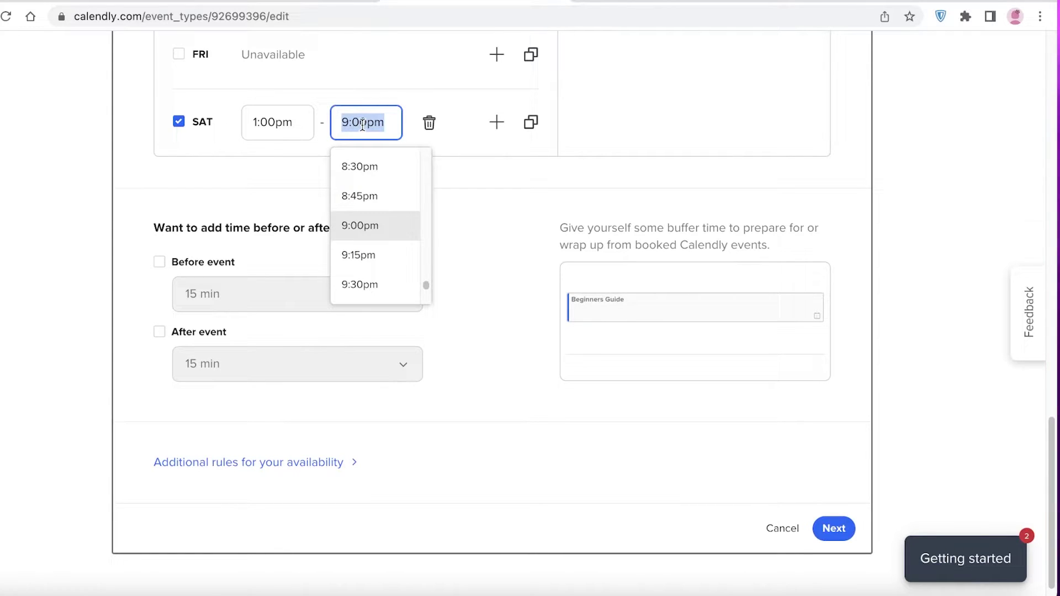
pyautogui.write('6')
pyautogui.click(355, 224)
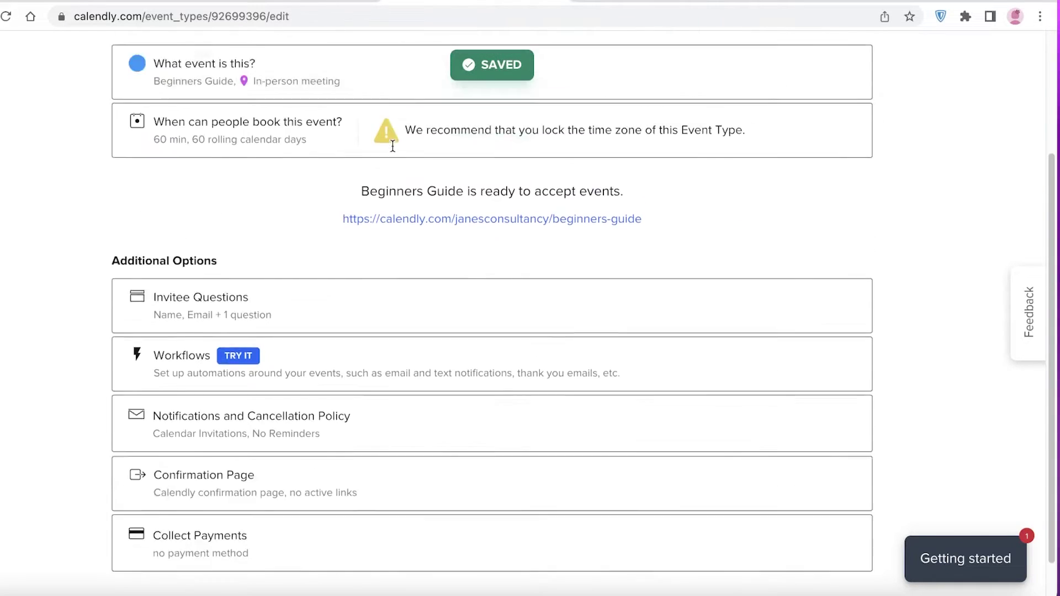
# Leave the event editor and return to the list of event types.
pyautogui.scroll(3, 377, 161)
pyautogui.click(130, 130)
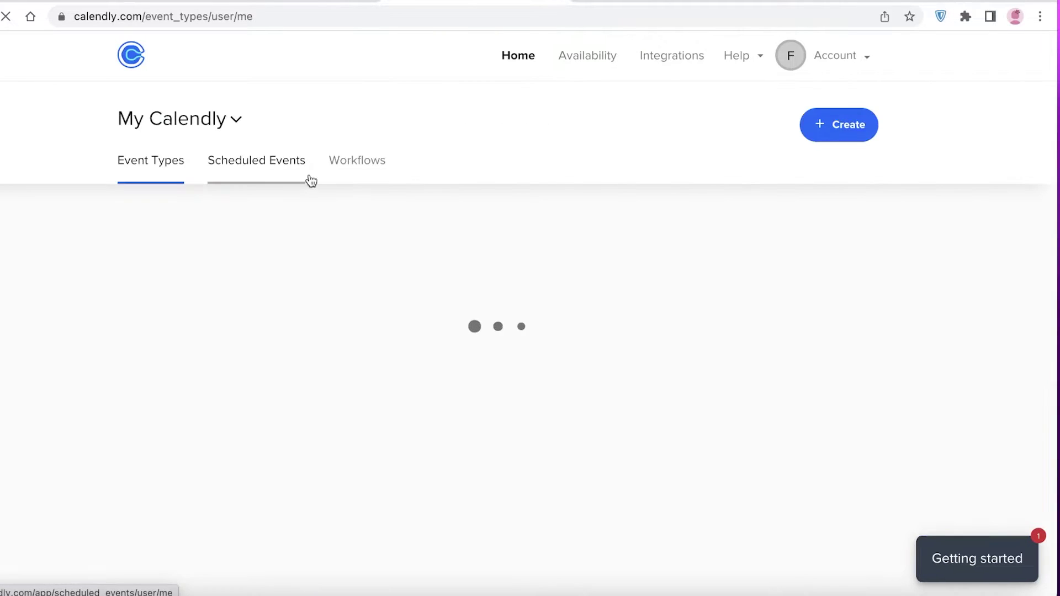
pyautogui.scroll(-3, 487, 248)
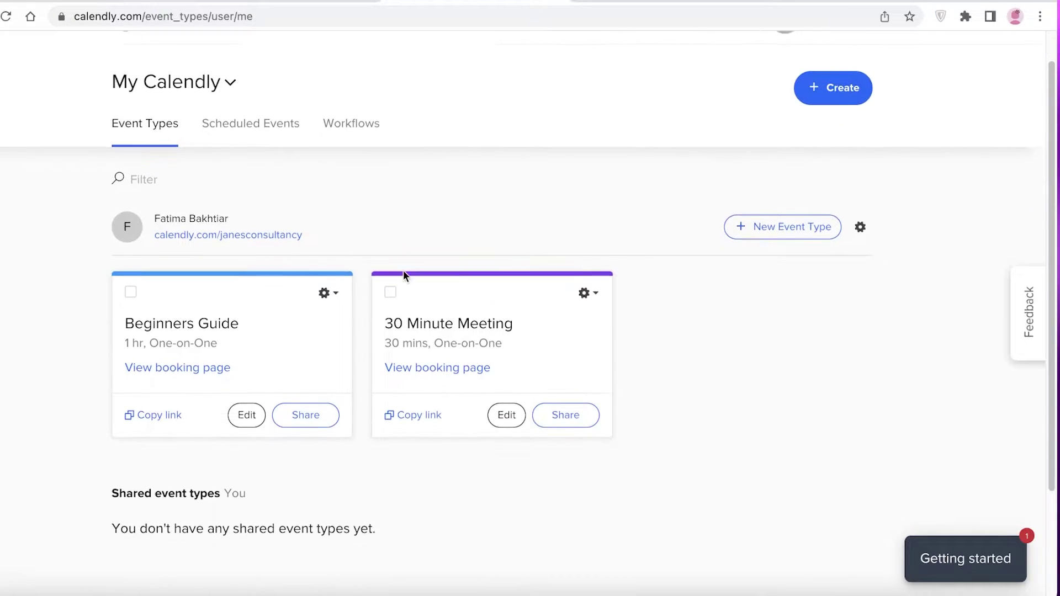
# Open the Beginners Guide event type and look over its settings and additional options.
pyautogui.click(223, 261)
pyautogui.scroll(-3, 309, 173)
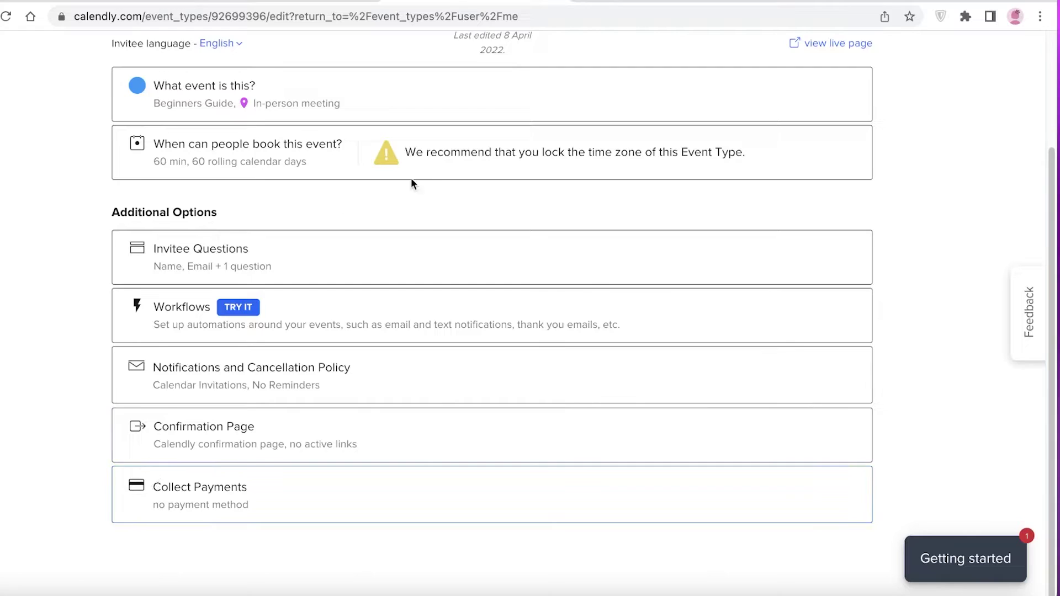
pyautogui.scroll(3, 389, 181)
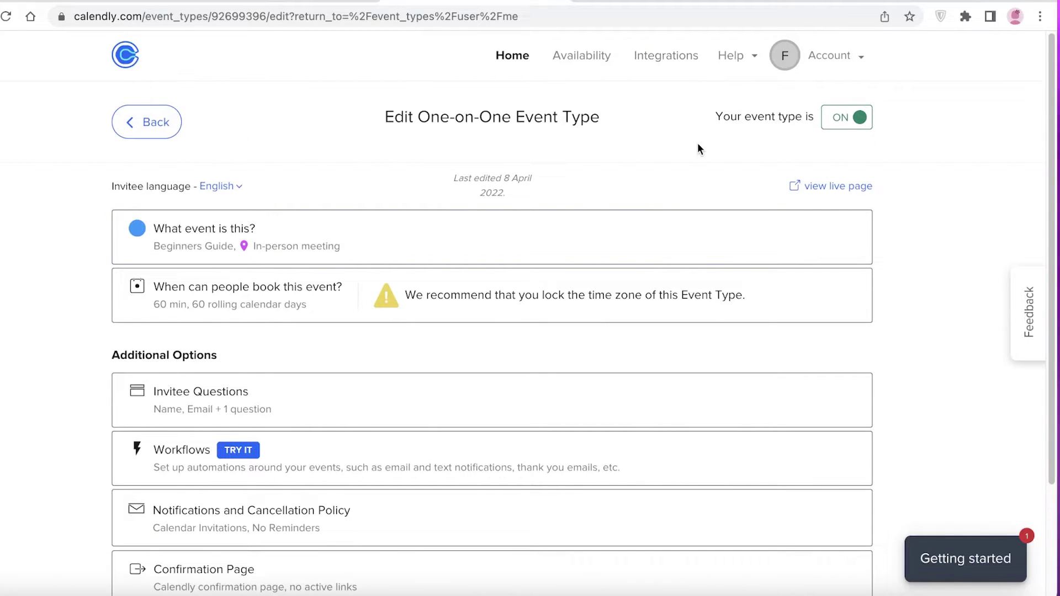
pyautogui.scroll(-1, 632, 188)
pyautogui.scroll(1, 468, 147)
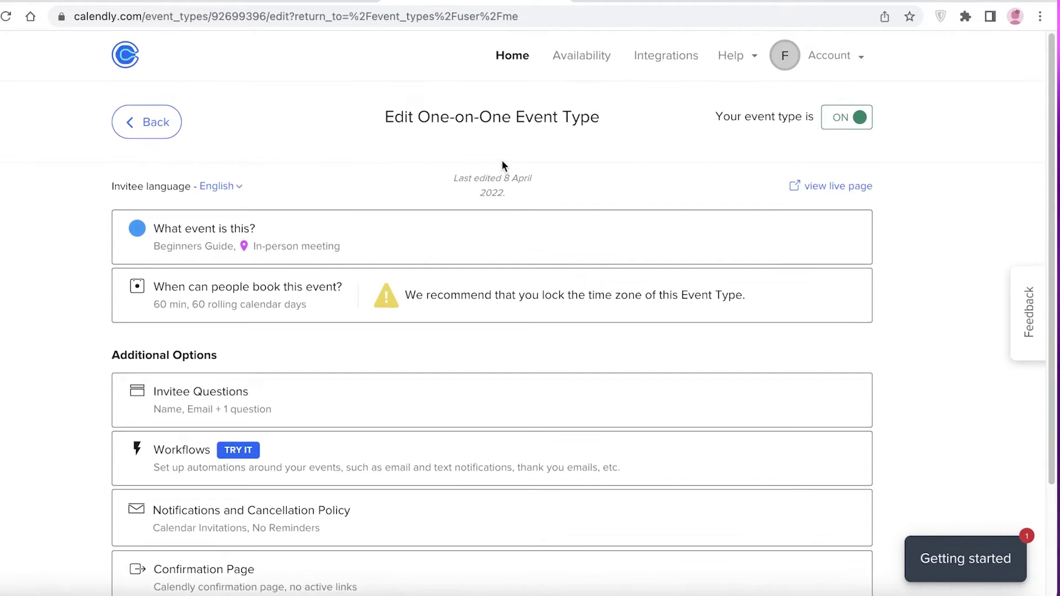
# Check the account's availability schedule page and return to the list of event types.
pyautogui.click(583, 58)
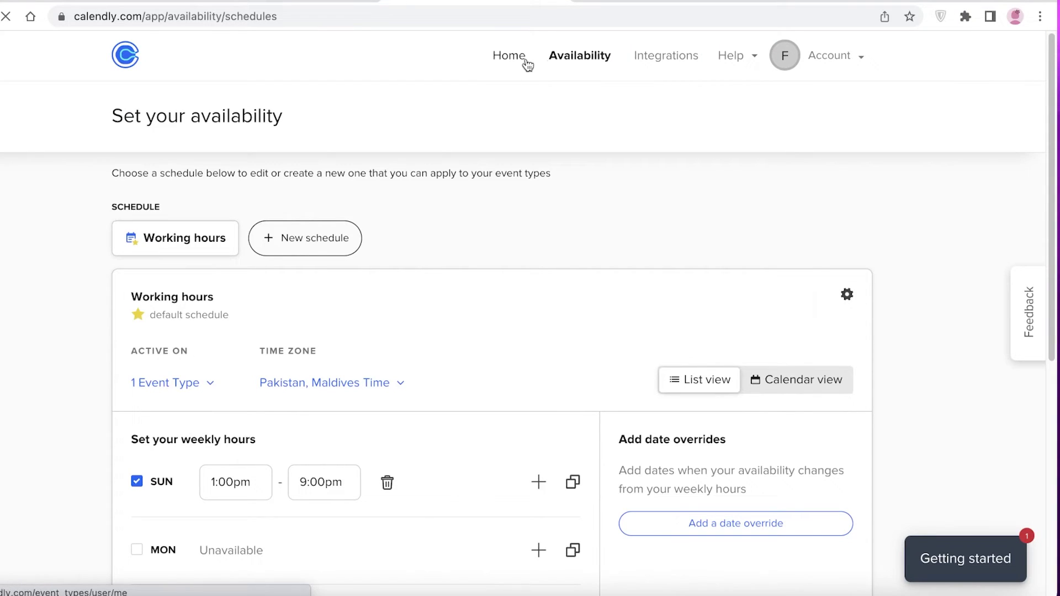
pyautogui.click(528, 60)
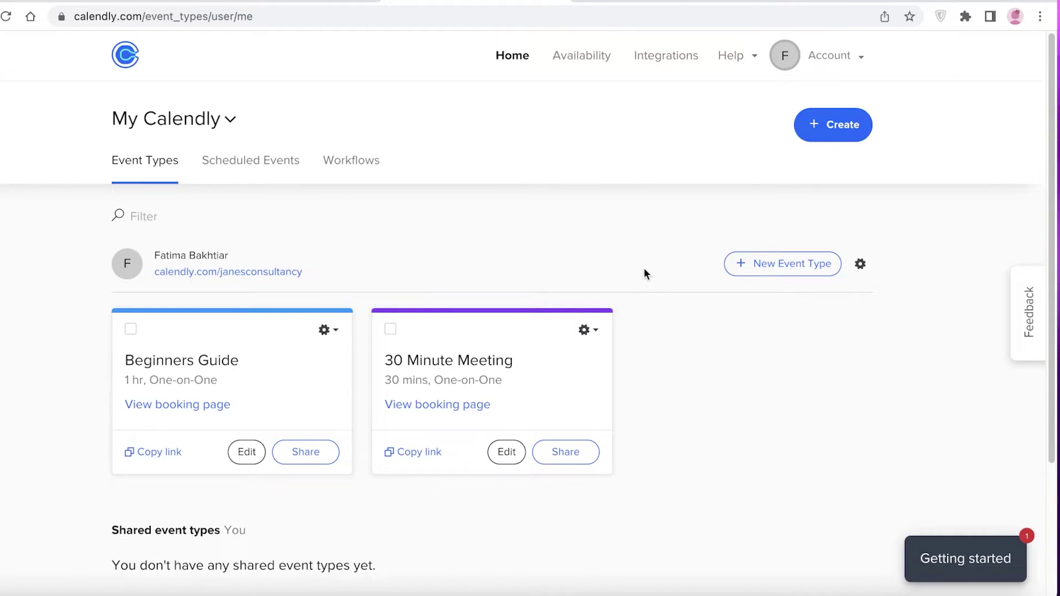
pyautogui.scroll(-3, 682, 221)
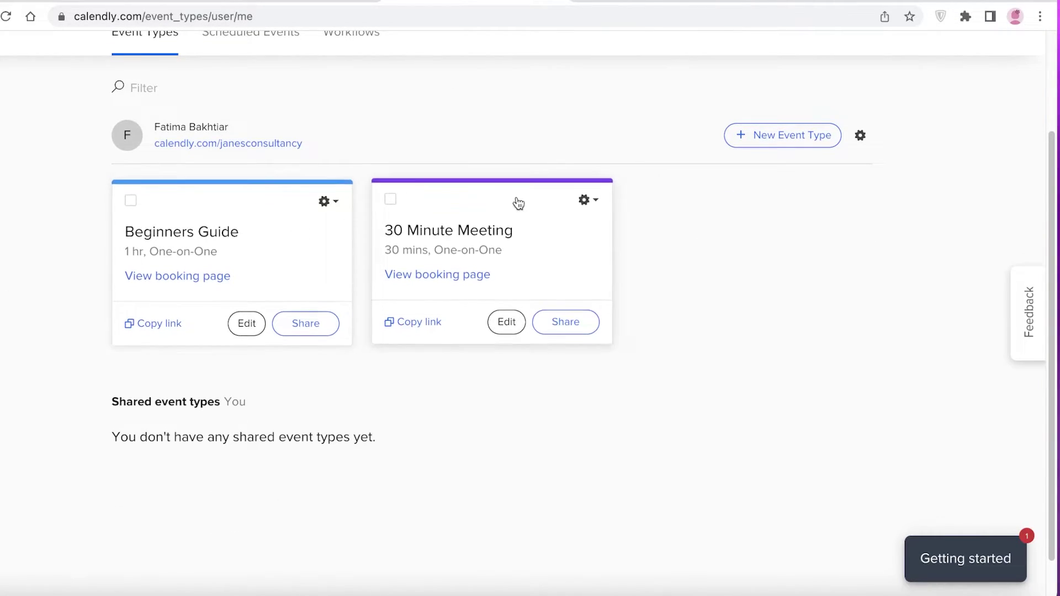
pyautogui.scroll(3, 670, 130)
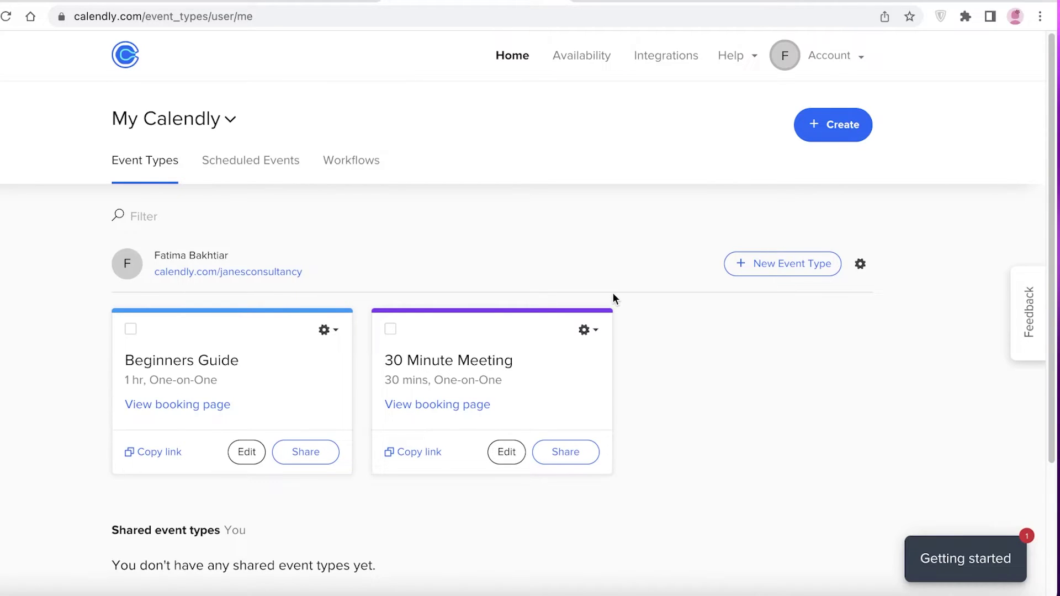
# Look over the published My Site 1 page and the Wix sites list, and return to the Calendly event types.
pyautogui.click(640, 2)
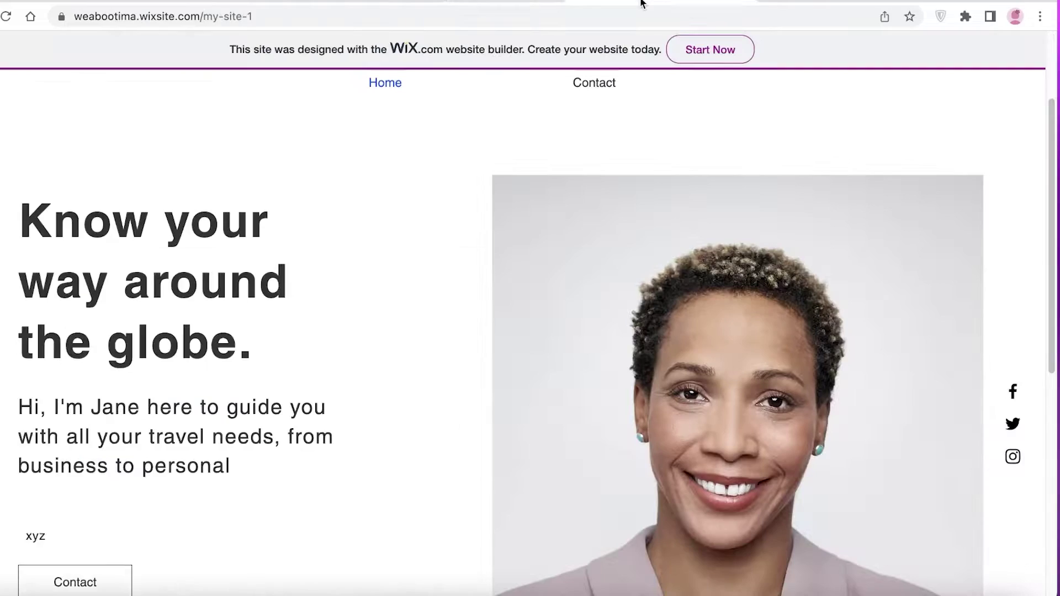
pyautogui.scroll(-1, 491, 241)
pyautogui.click(861, 2)
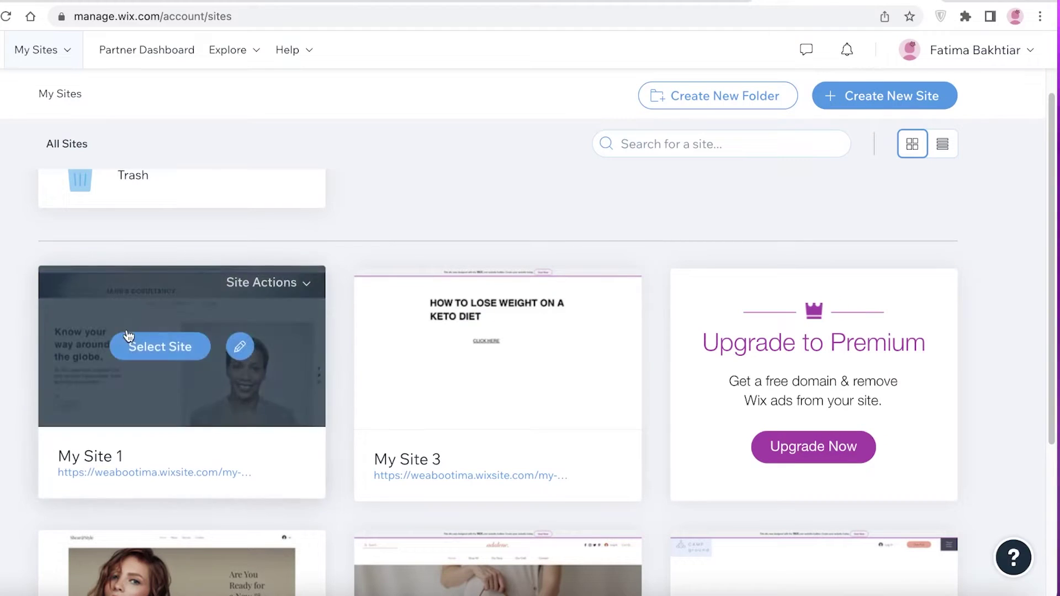
pyautogui.scroll(-5, 651, 156)
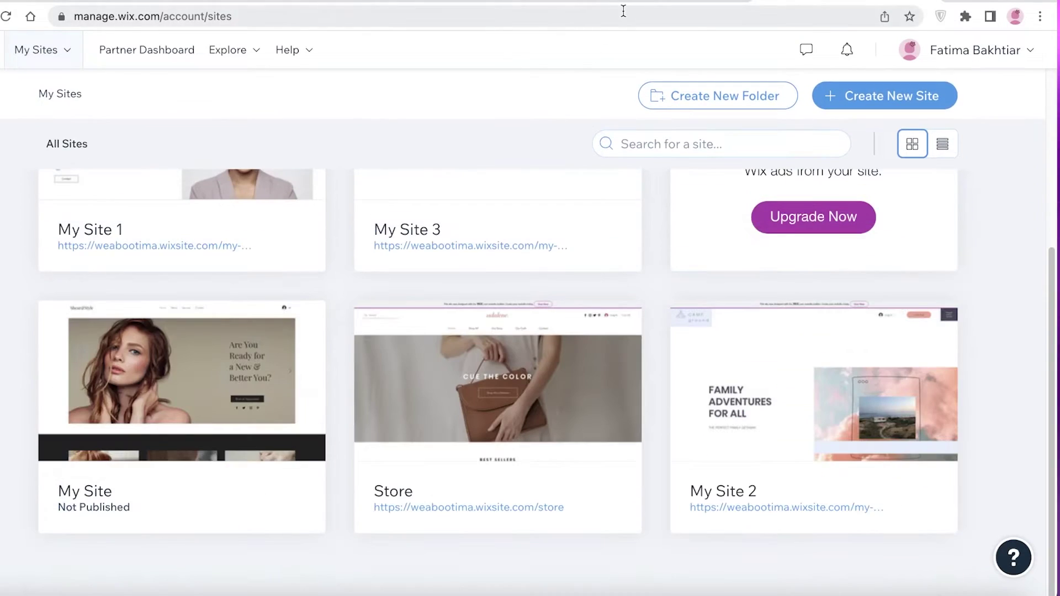
pyautogui.click(629, 3)
pyautogui.scroll(4, 828, 69)
pyautogui.click(469, 2)
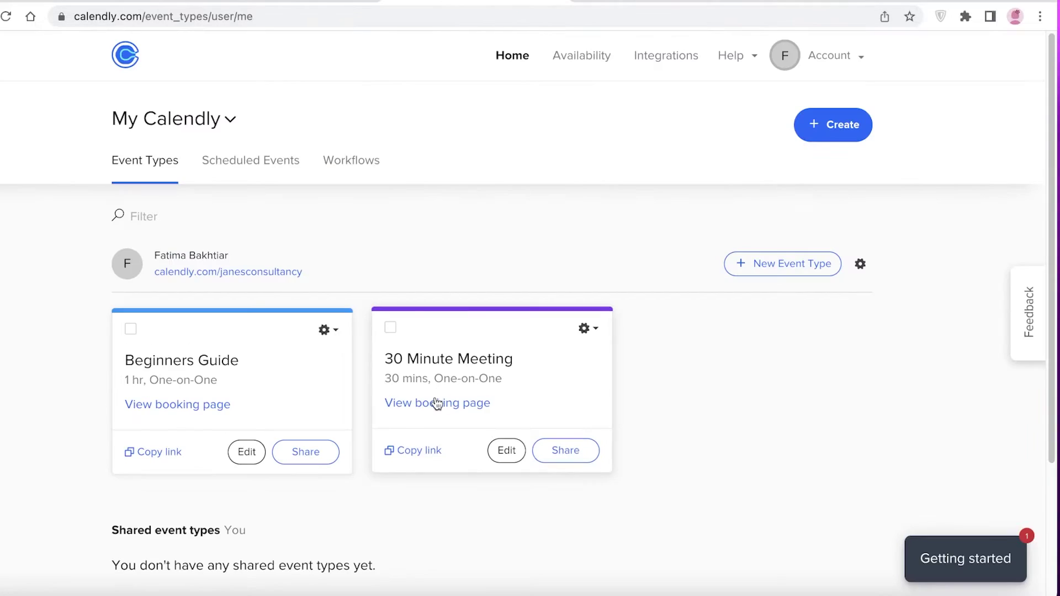
# Switch to the Wix sites list and open My Site 1 for editing.
pyautogui.scroll(-3, 625, 194)
pyautogui.scroll(3, 624, 194)
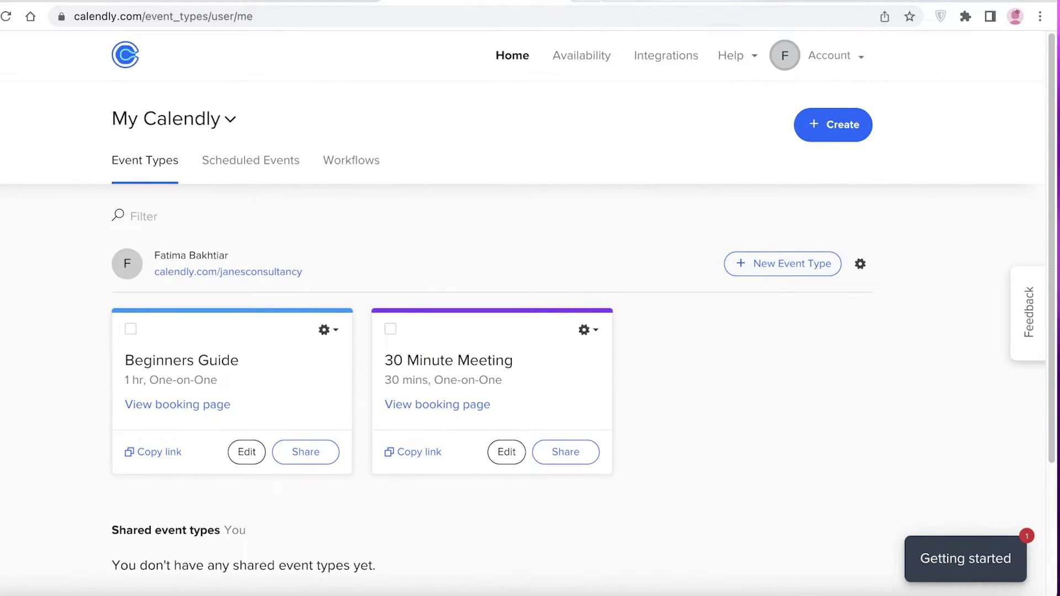
pyautogui.click(685, 2)
pyautogui.click(237, 2)
pyautogui.scroll(2, 166, 248)
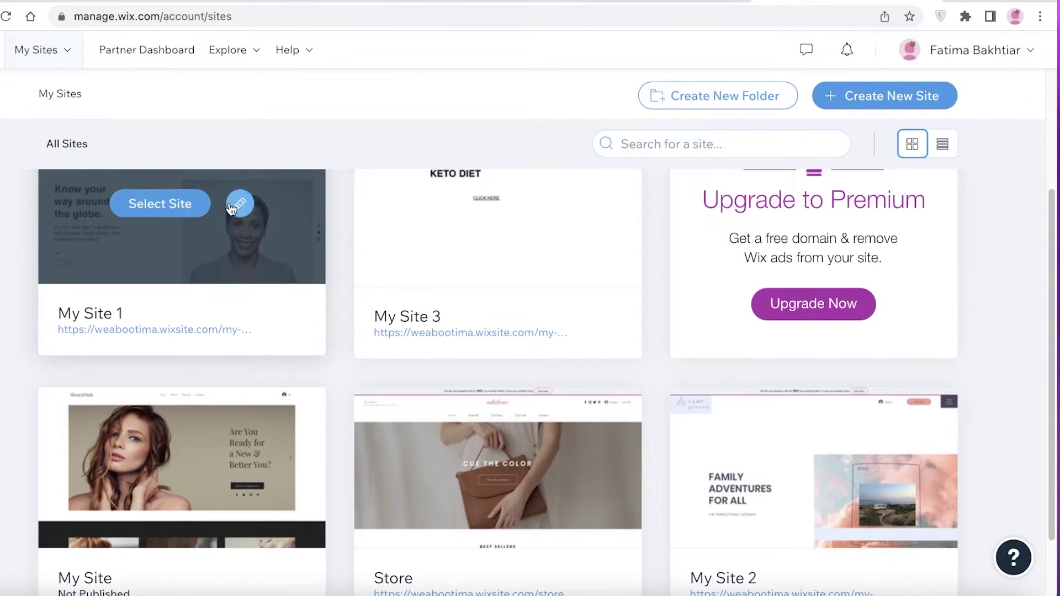
pyautogui.click(237, 203)
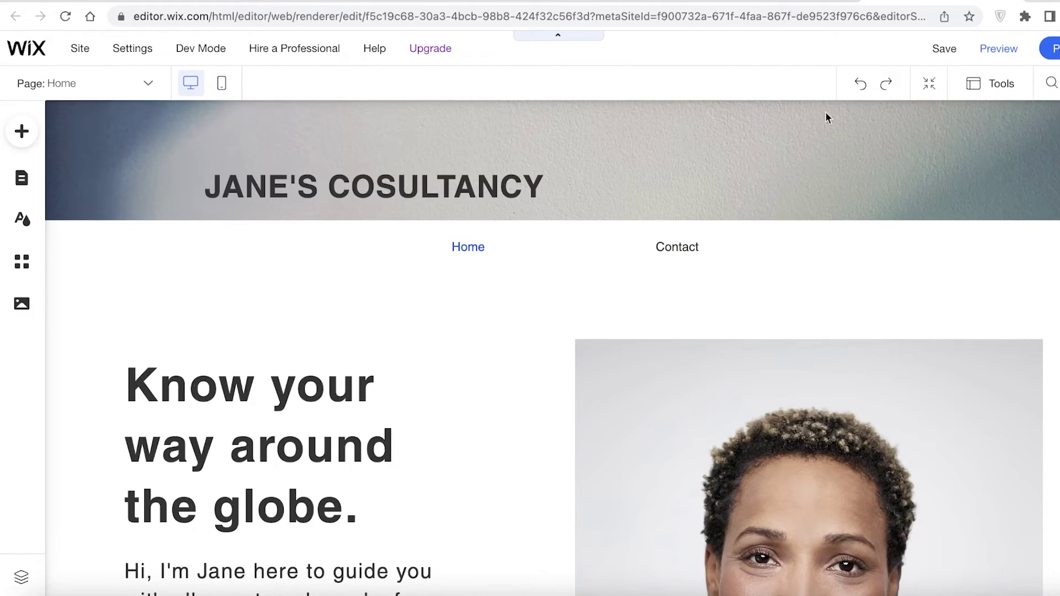
# Add a blank page named Bookings & Appointments to the site menu and close the page list.
pyautogui.scroll(-3, 71, 286)
pyautogui.scroll(3, 71, 286)
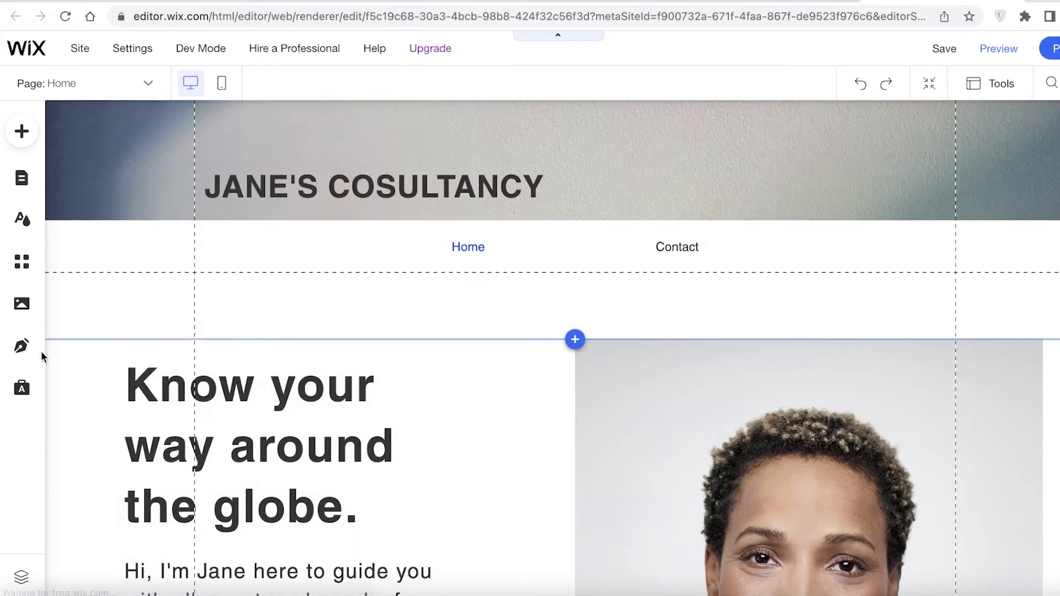
pyautogui.scroll(-1, 363, 232)
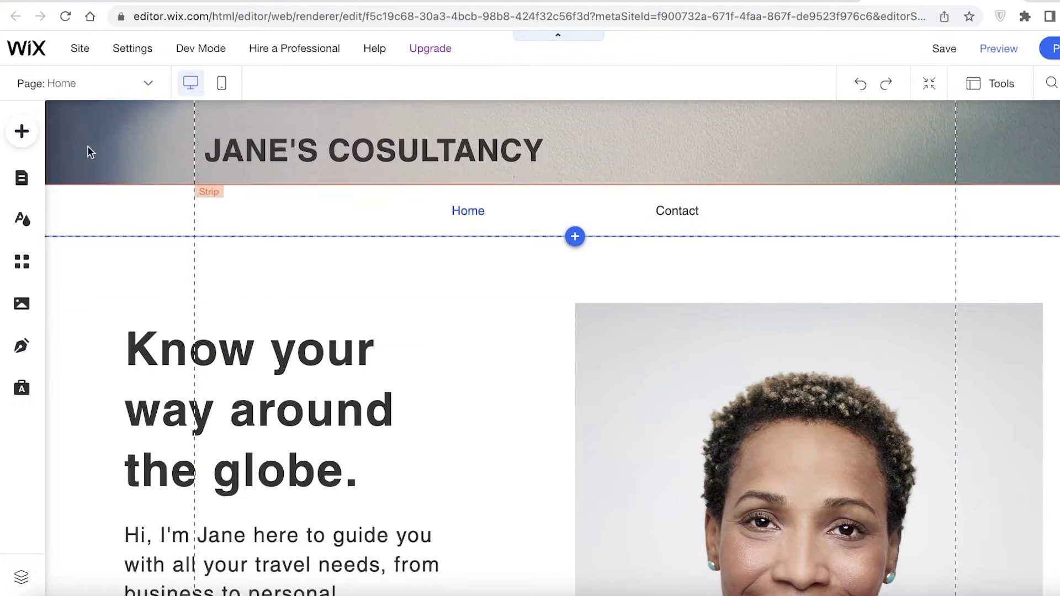
pyautogui.click(21, 135)
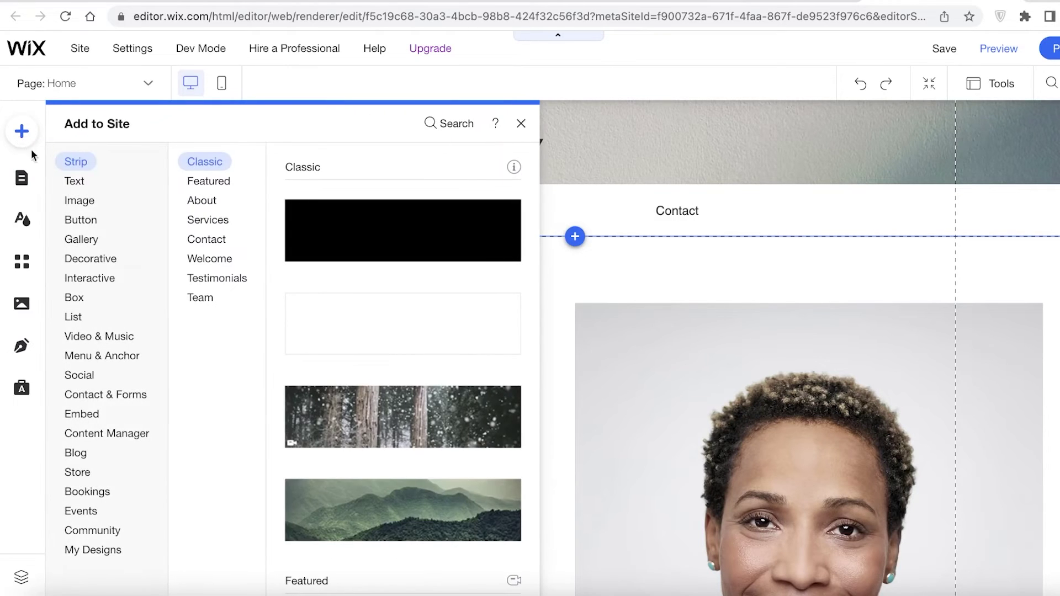
pyautogui.click(22, 178)
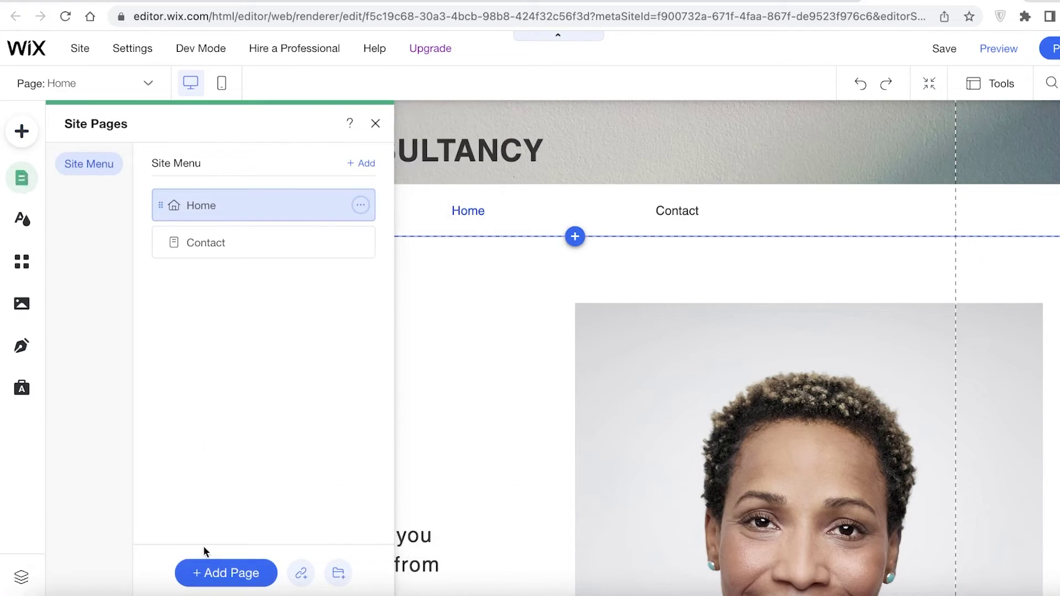
pyautogui.click(212, 574)
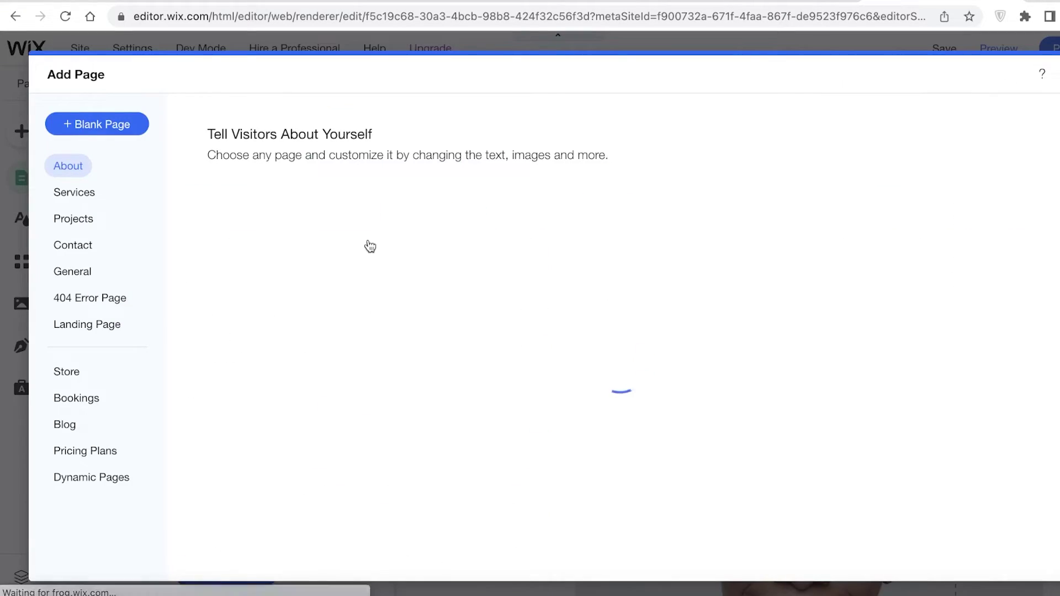
pyautogui.click(113, 134)
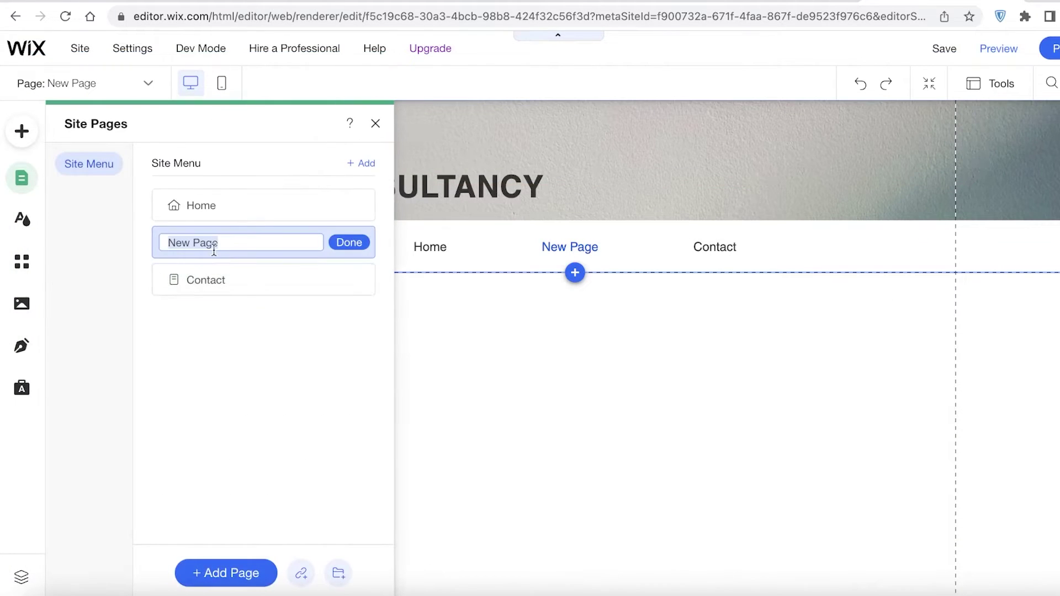
pyautogui.write('Bookings & Appointments')
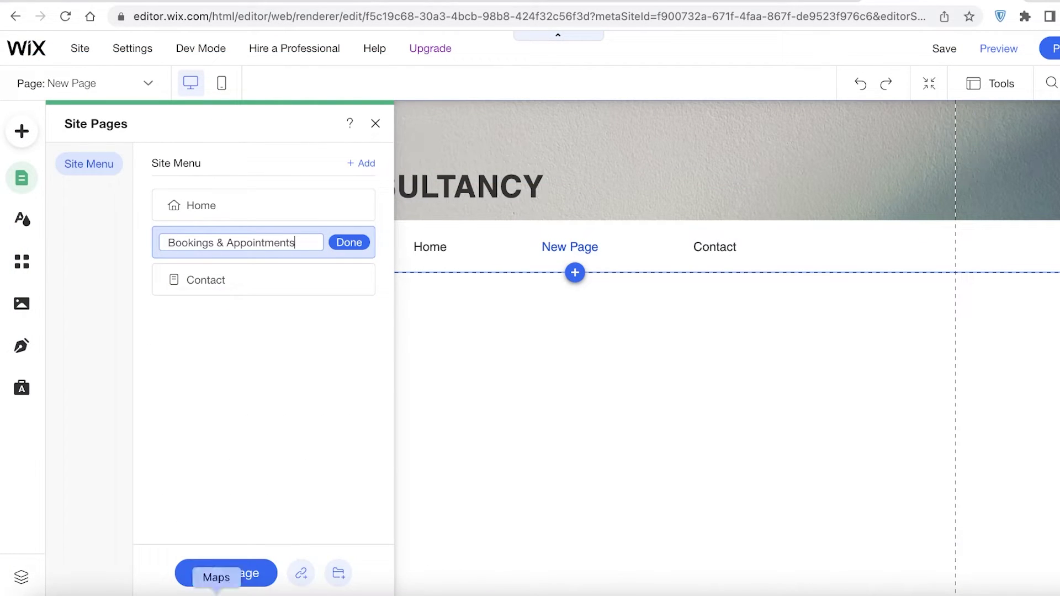
pyautogui.click(336, 243)
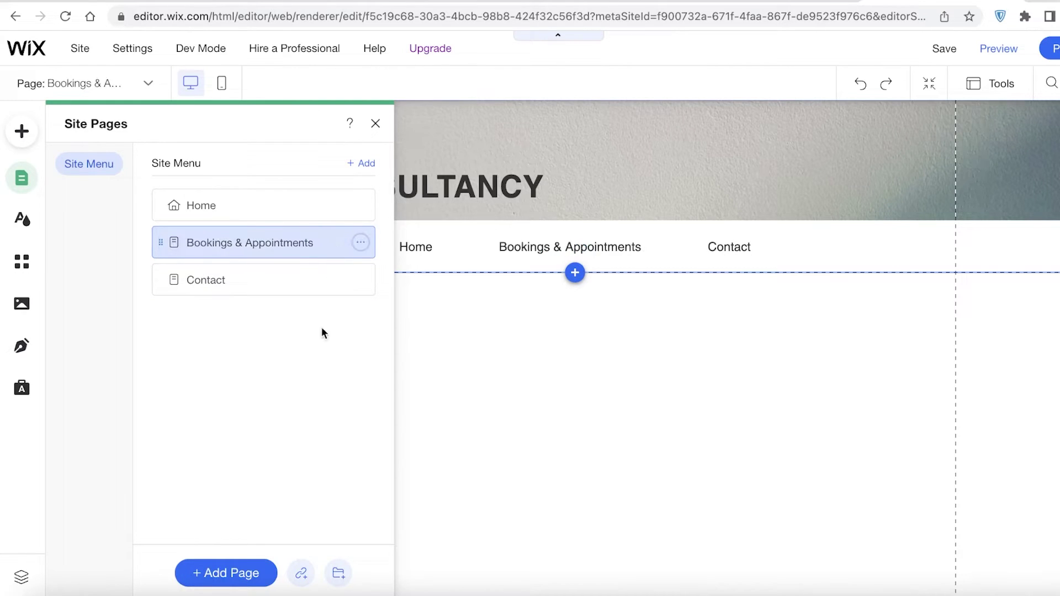
pyautogui.click(376, 123)
# Look over the layout of the empty Bookings & Appointments page.
pyautogui.scroll(-5, 502, 371)
pyautogui.scroll(5, 502, 347)
pyautogui.scroll(-5, 501, 347)
pyautogui.scroll(5, 501, 346)
pyautogui.scroll(-5, 502, 346)
pyautogui.scroll(5, 497, 291)
pyautogui.scroll(-1, 393, 249)
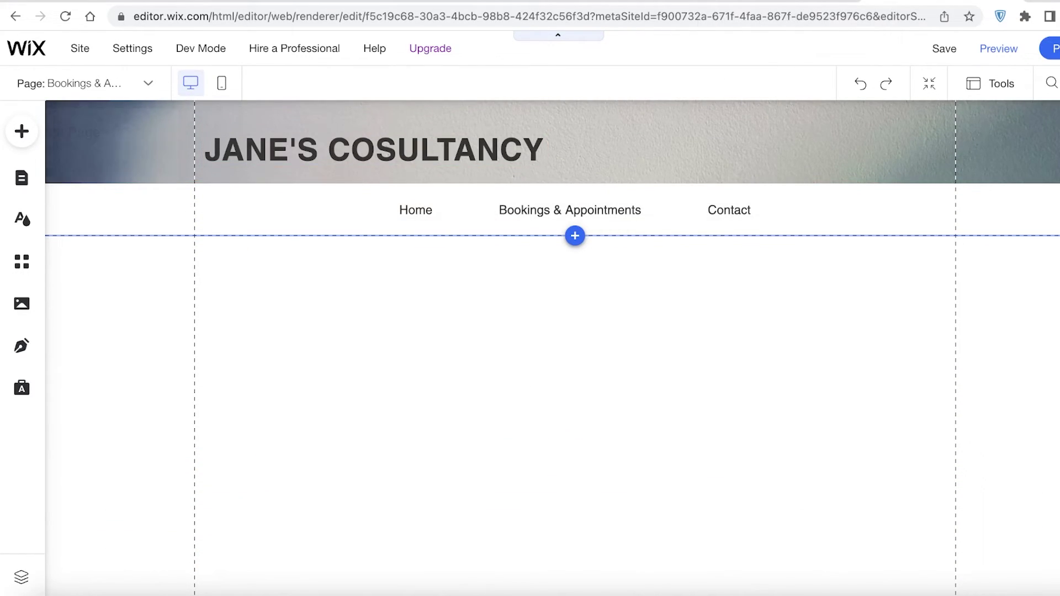
pyautogui.scroll(-1, 653, 271)
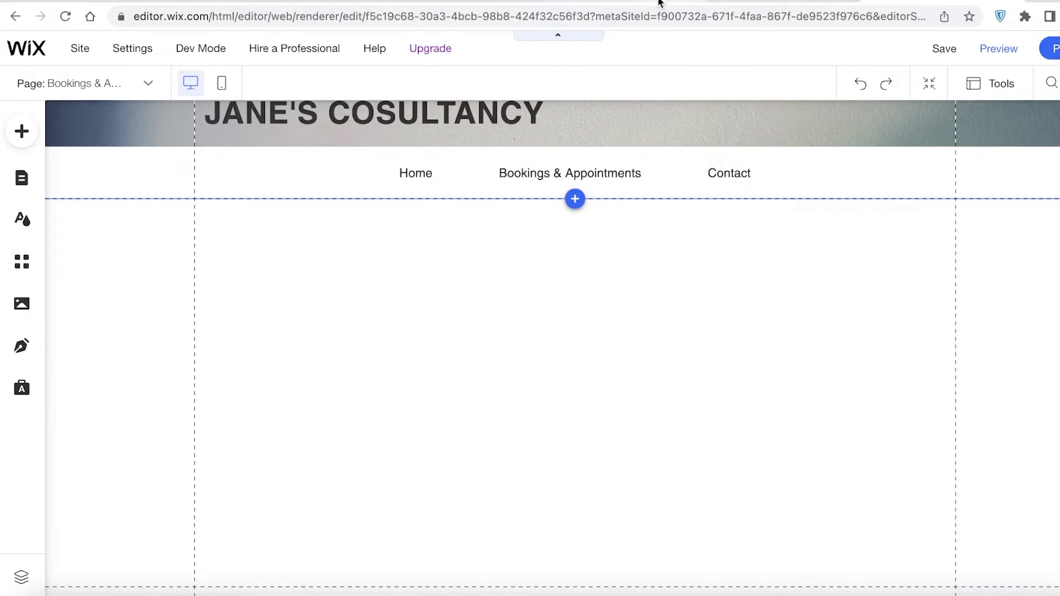
# Switch to the Calendly event types and start adding the whole scheduling page to a website as an Inline Embed.
pyautogui.click(444, 3)
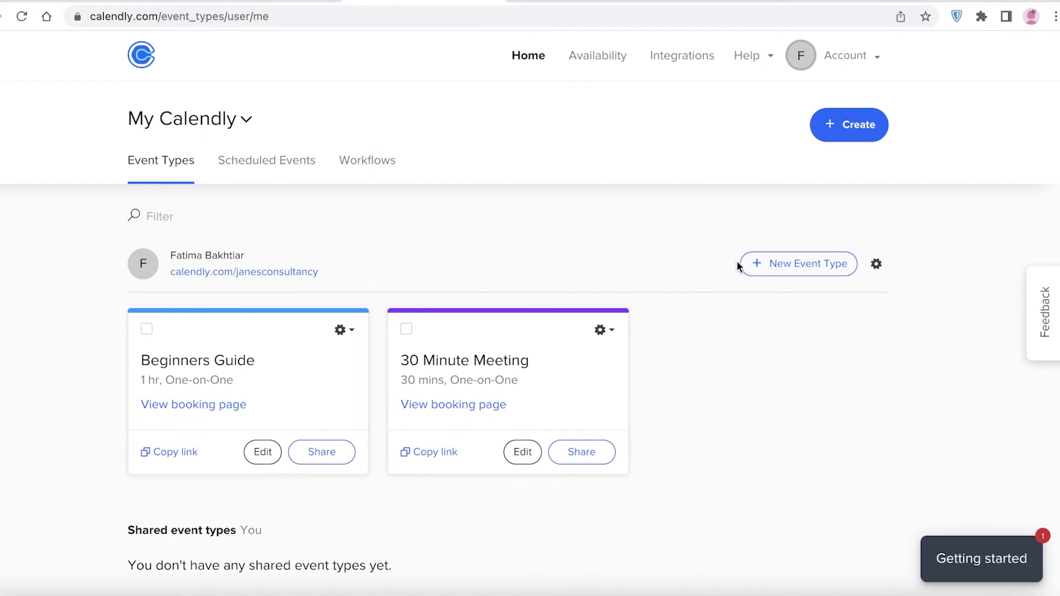
pyautogui.click(875, 266)
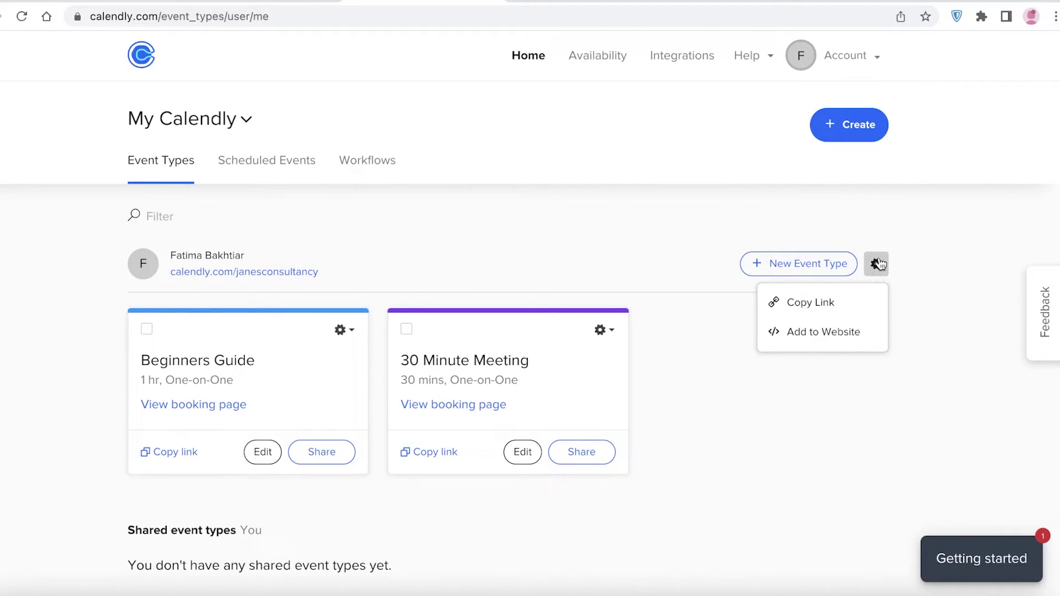
pyautogui.click(830, 331)
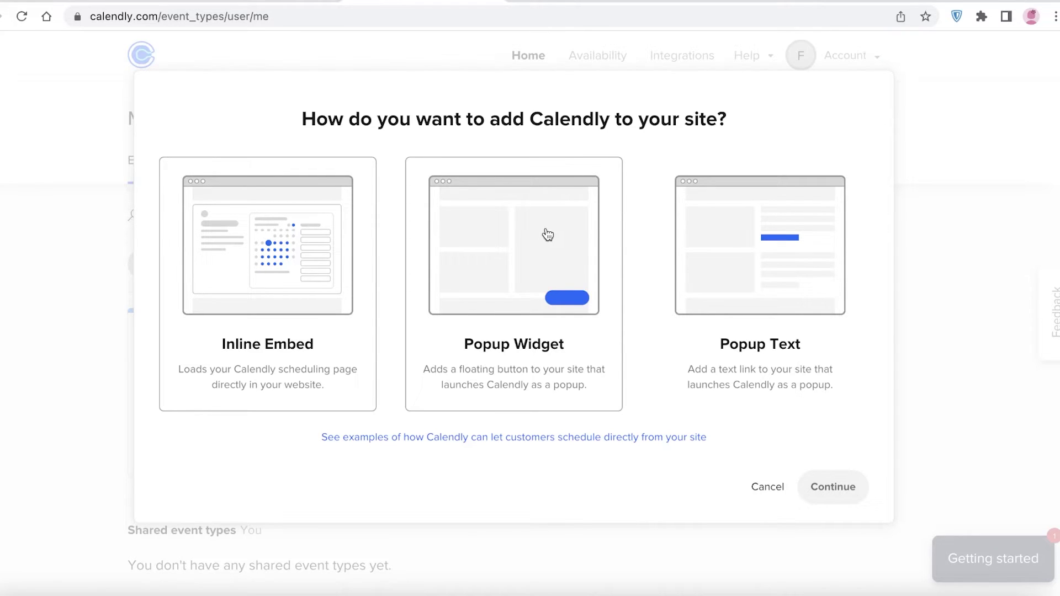
pyautogui.click(224, 267)
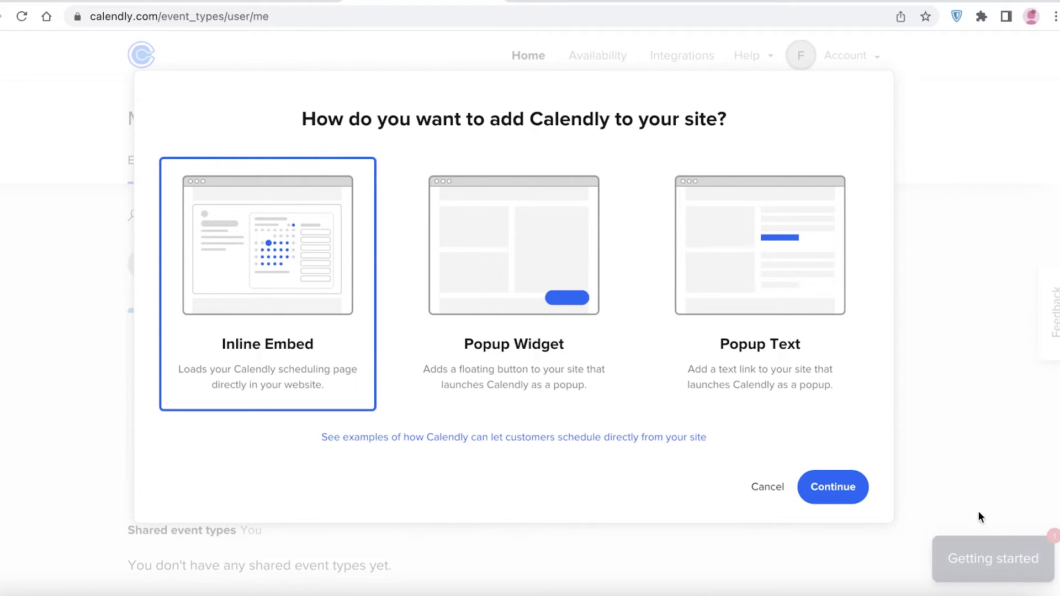
pyautogui.click(836, 489)
# Copy the full inline embed code with the default booking page colors.
pyautogui.click(774, 239)
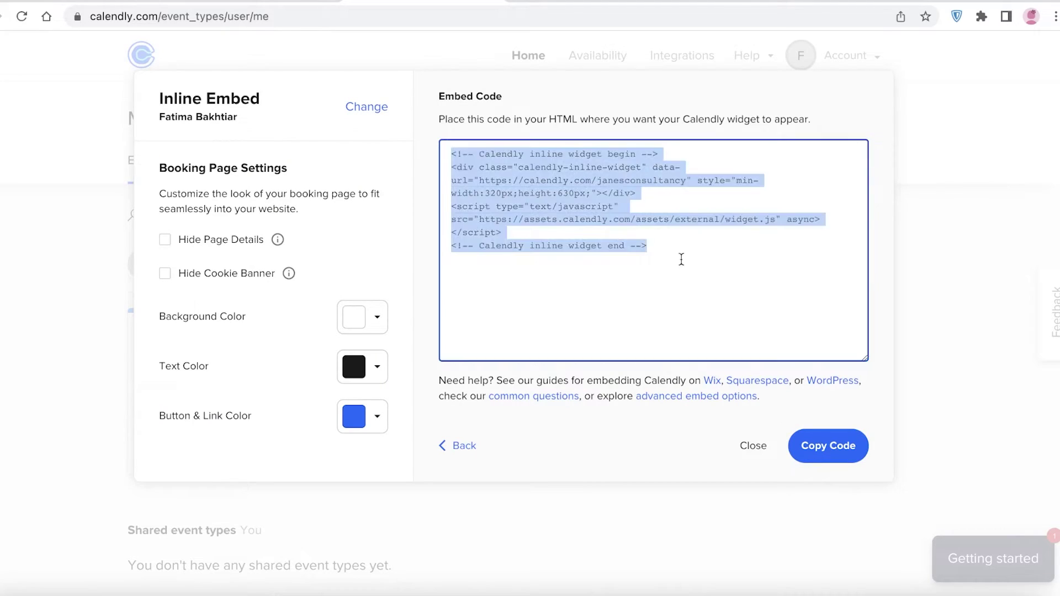
pyautogui.rightClick(535, 200)
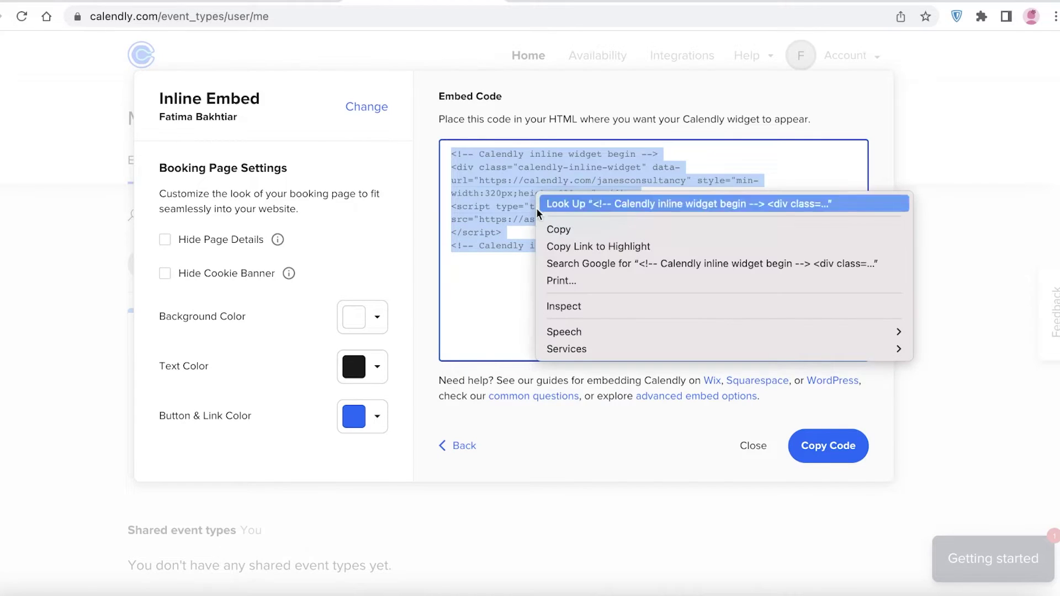
pyautogui.click(549, 227)
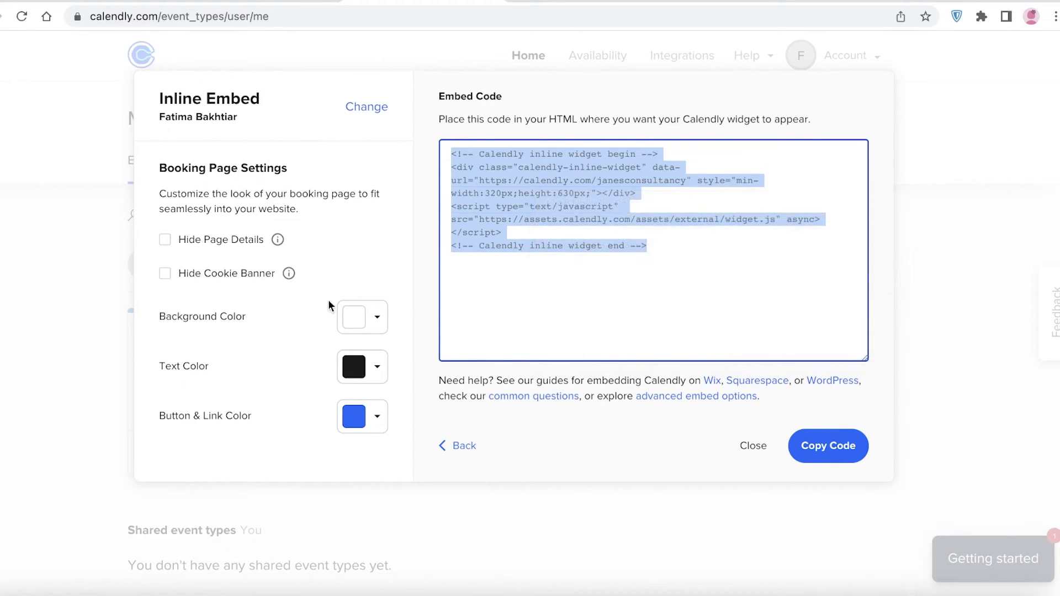
pyautogui.click(346, 319)
pyautogui.press('Escape')
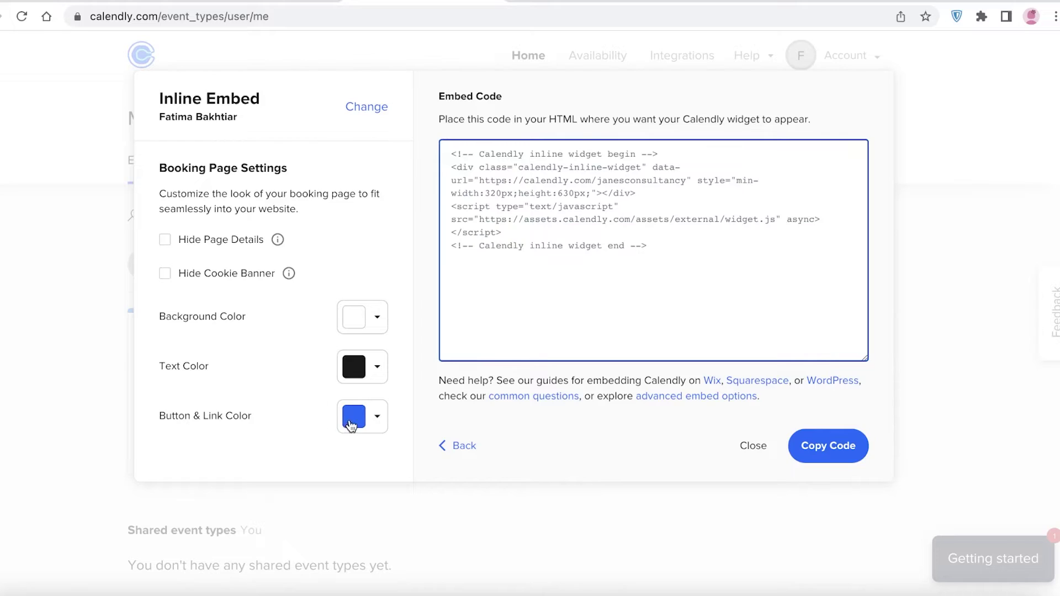
pyautogui.click(343, 327)
pyautogui.click(343, 326)
pyautogui.click(343, 326)
pyautogui.click(454, 318)
# Set the booking page's button and link color to the pinkish red E42C63.
pyautogui.click(375, 422)
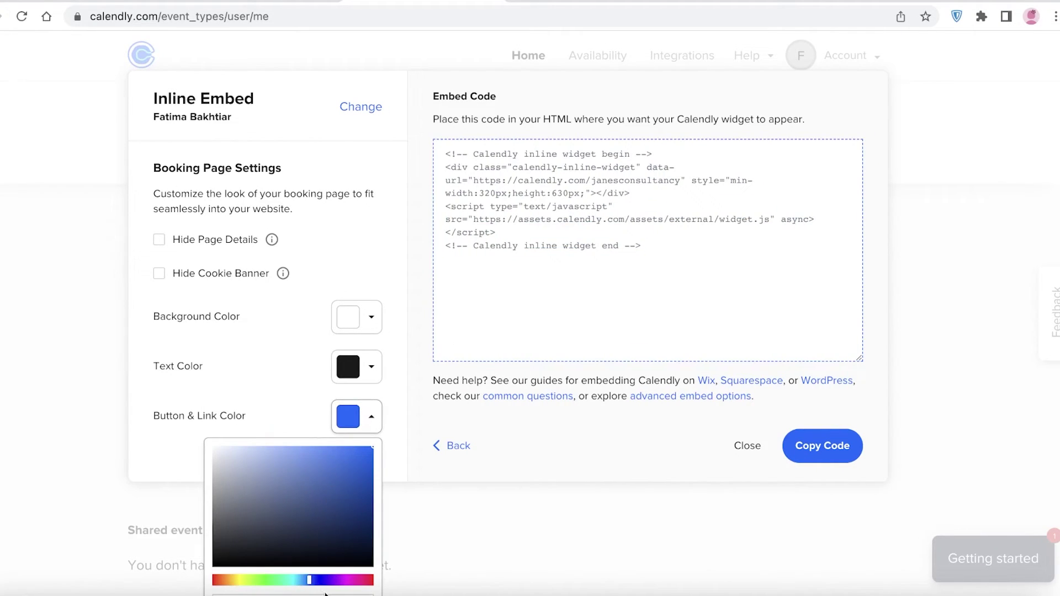
pyautogui.click(367, 581)
pyautogui.click(352, 460)
pyautogui.click(352, 465)
pyautogui.click(679, 286)
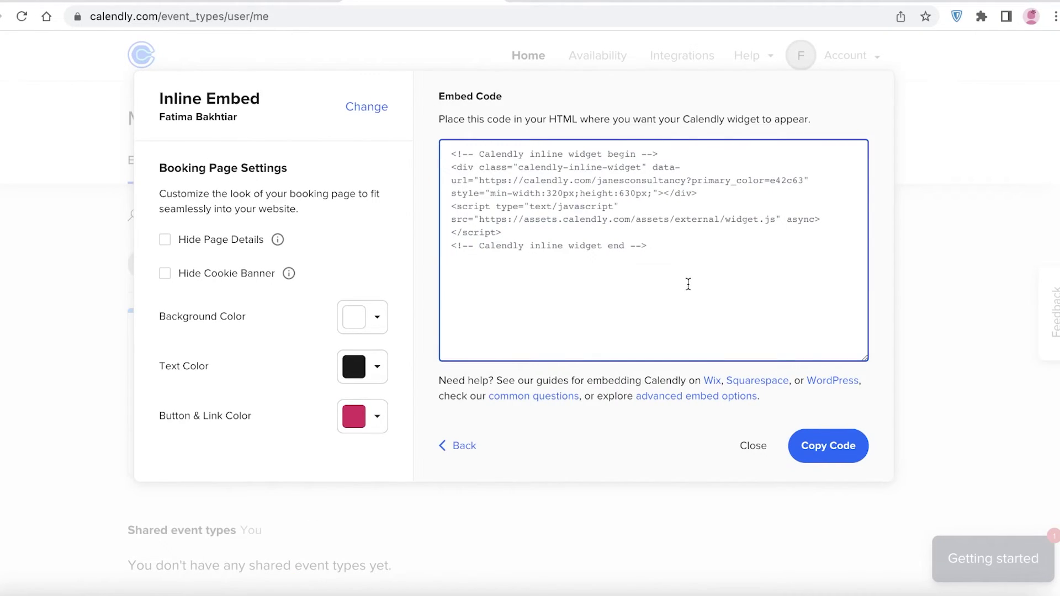
# Try FFFDFD and then black 000000 as the booking page's background color.
pyautogui.click(365, 367)
pyautogui.click(356, 367)
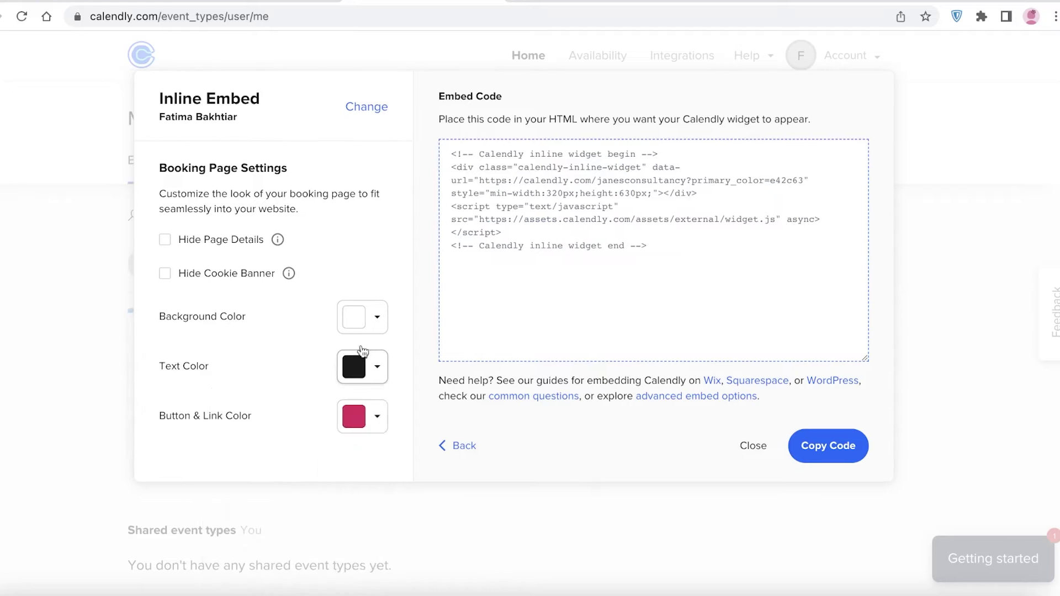
pyautogui.click(356, 323)
pyautogui.click(225, 359)
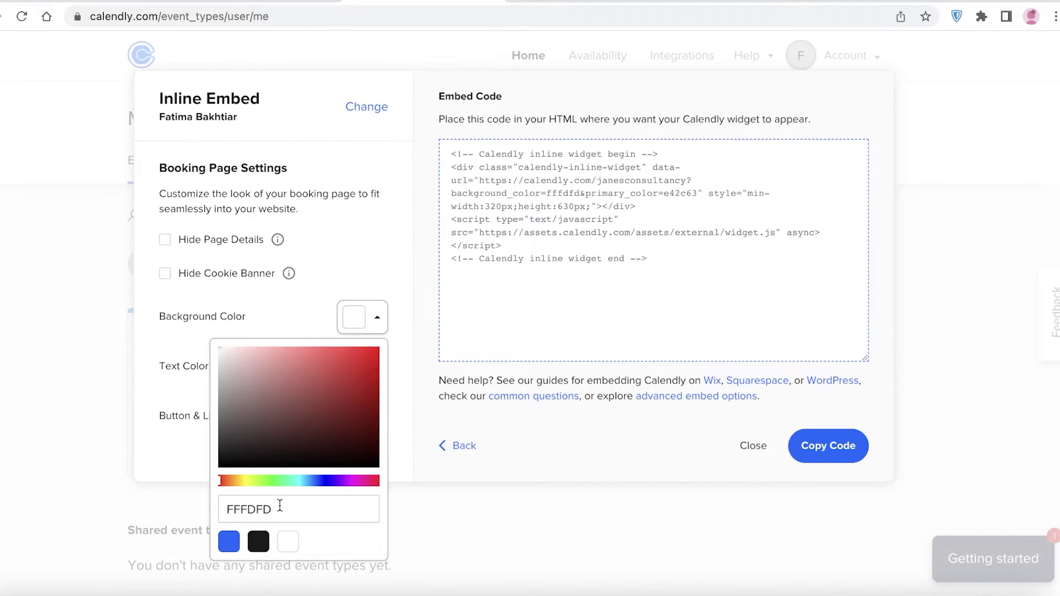
pyautogui.click(258, 542)
pyautogui.click(345, 347)
# Set the booking page's text color to near-black 110B0B and its background color to the preset white.
pyautogui.click(354, 367)
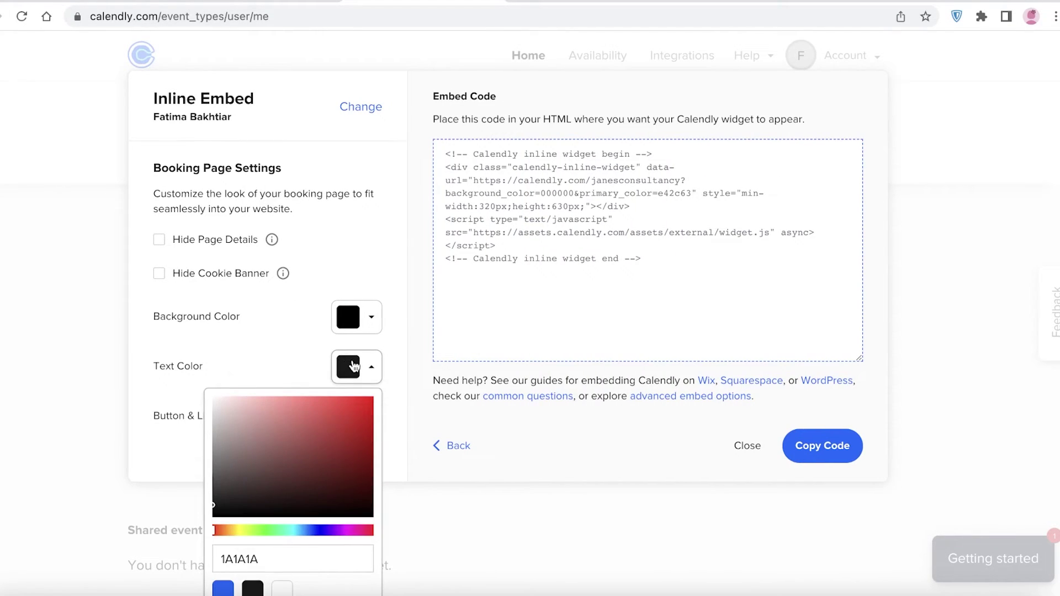
pyautogui.click(220, 398)
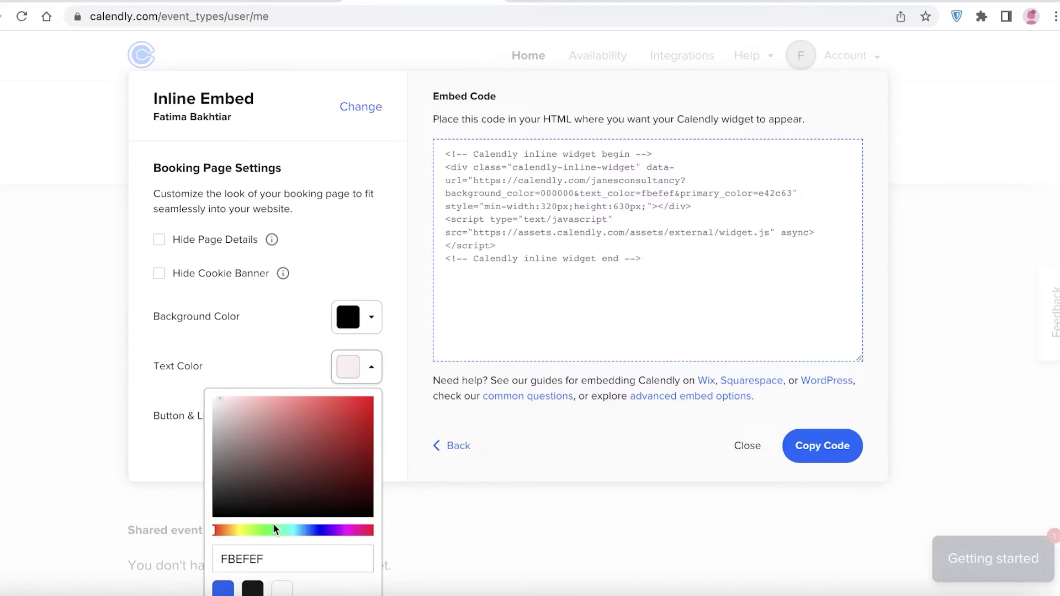
pyautogui.click(269, 510)
pyautogui.click(348, 323)
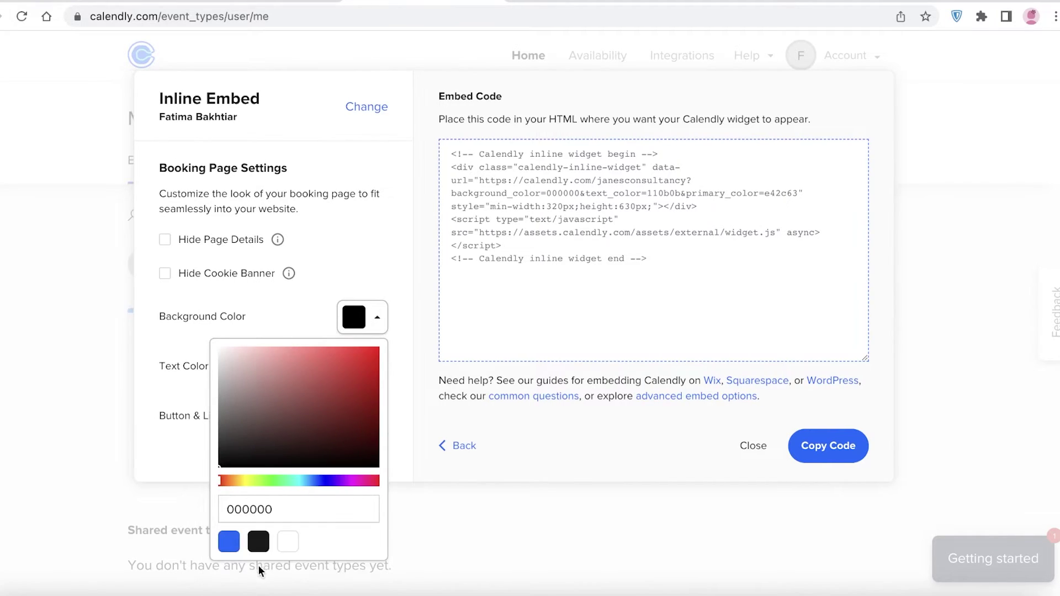
pyautogui.click(285, 543)
pyautogui.click(308, 336)
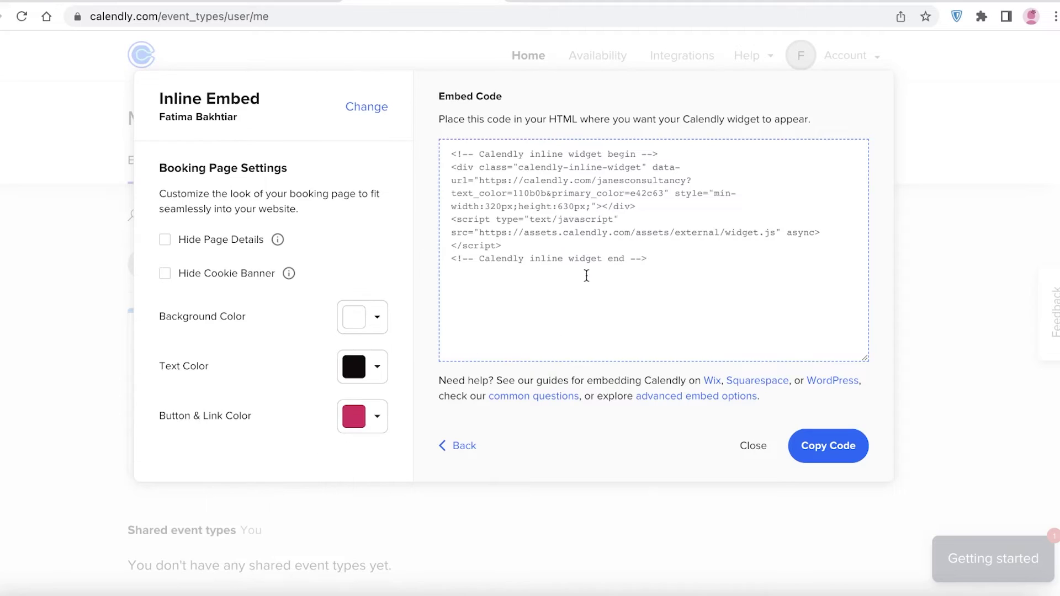
# Copy the full inline embed code with the customized colors and return to the Wix editor.
pyautogui.click(720, 284)
pyautogui.rightClick(608, 196)
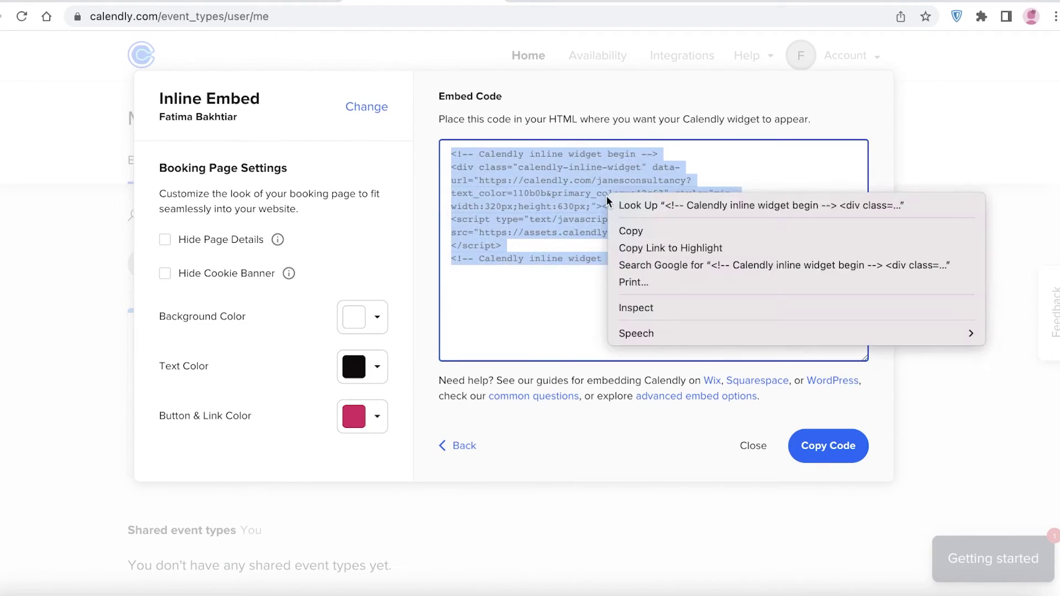
pyautogui.click(629, 232)
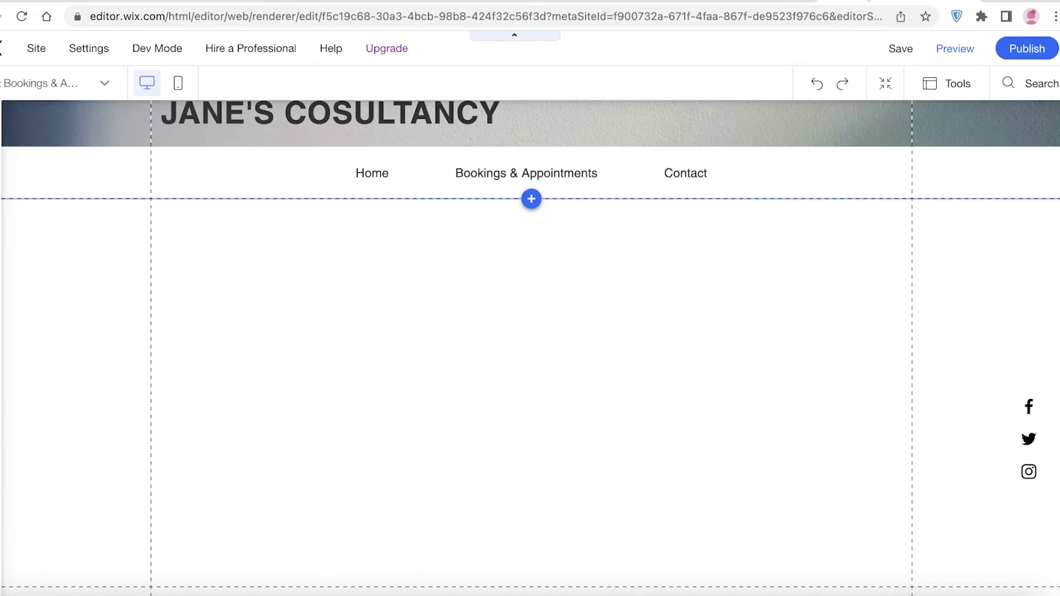
# Add a custom HTML widget embed to the blank Bookings & Appointments page.
pyautogui.scroll(-1, 797, 324)
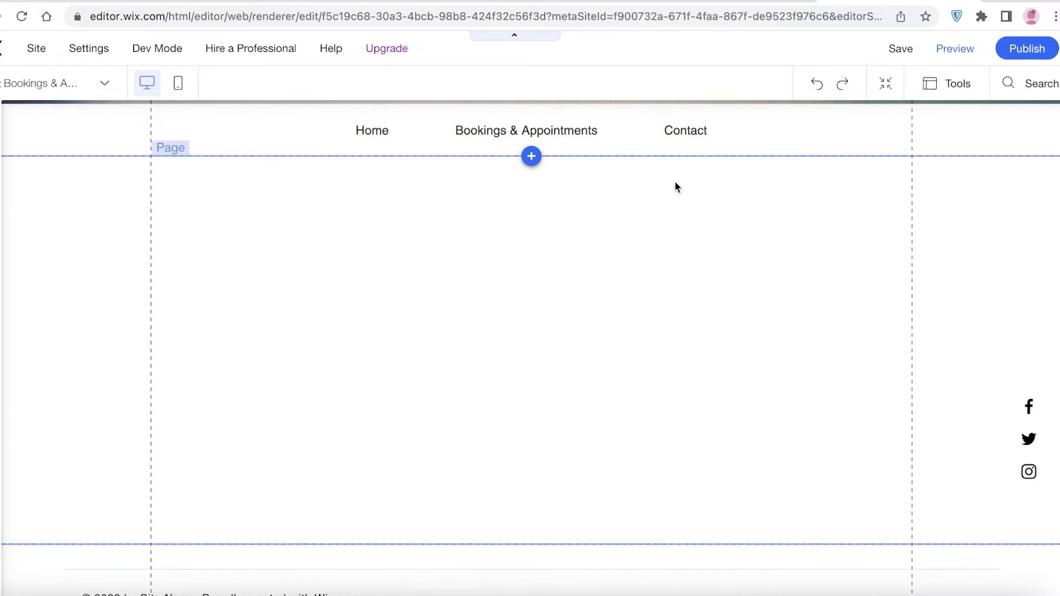
pyautogui.click(1006, 87)
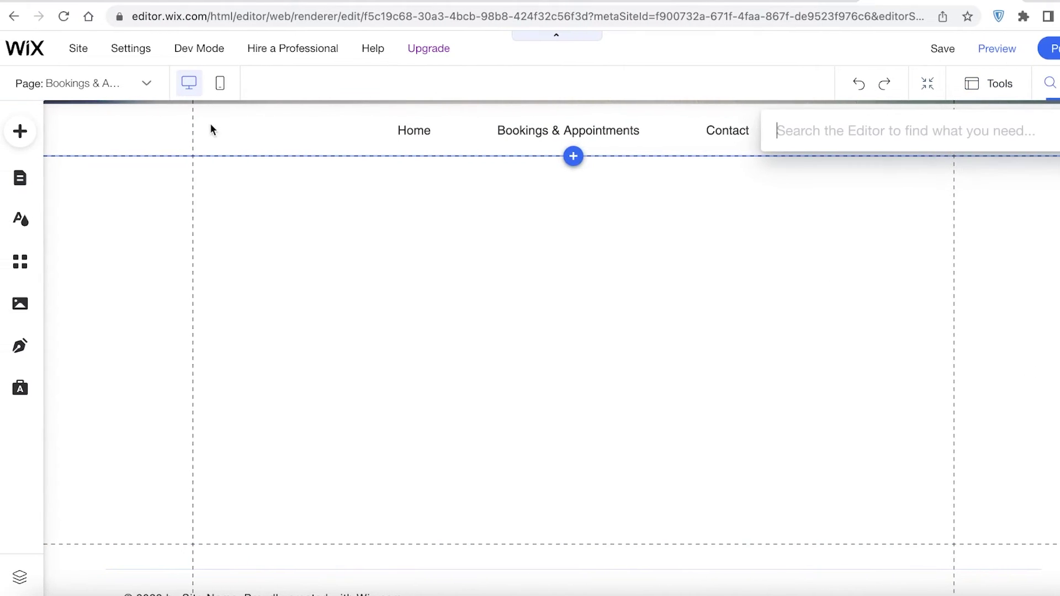
pyautogui.click(3, 144)
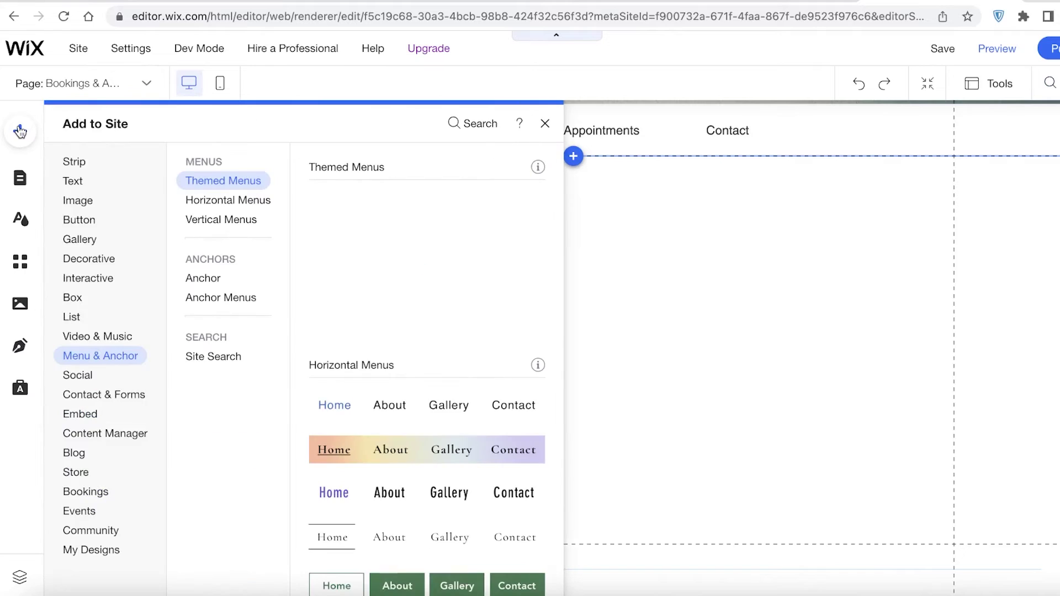
pyautogui.click(77, 162)
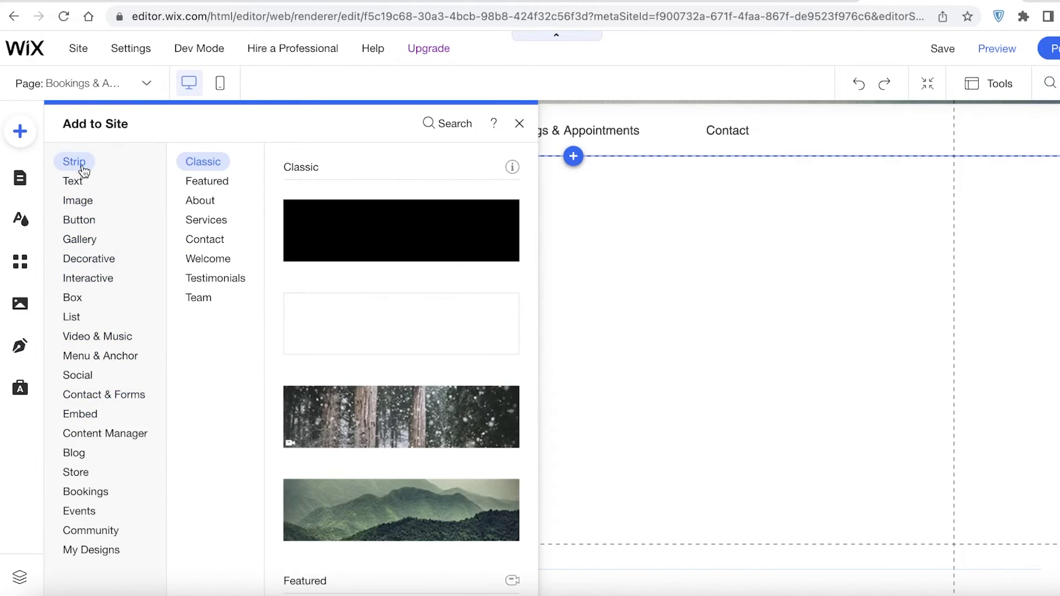
pyautogui.click(75, 181)
pyautogui.click(83, 414)
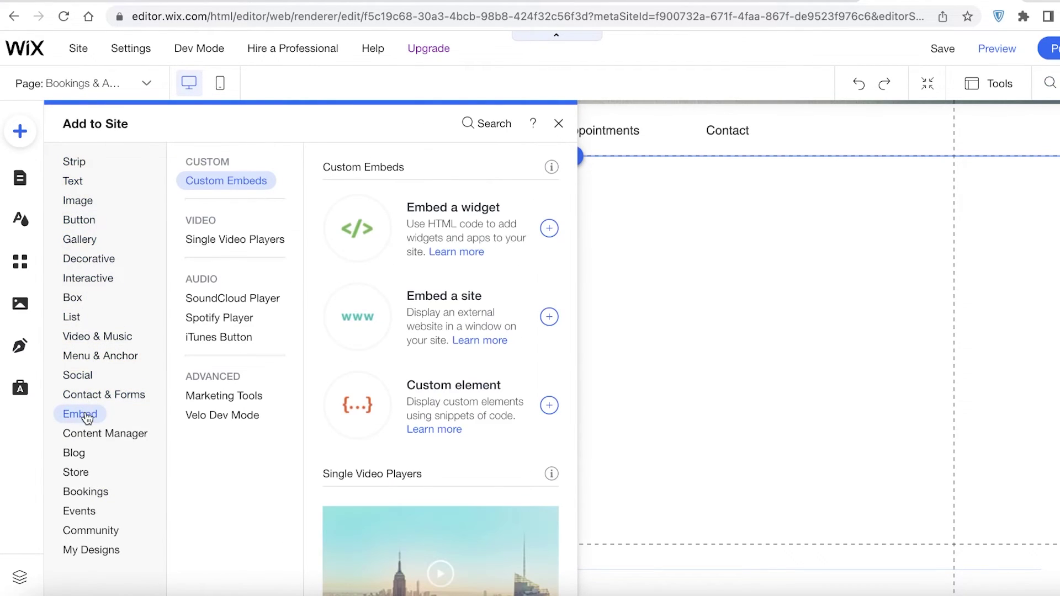
pyautogui.click(406, 227)
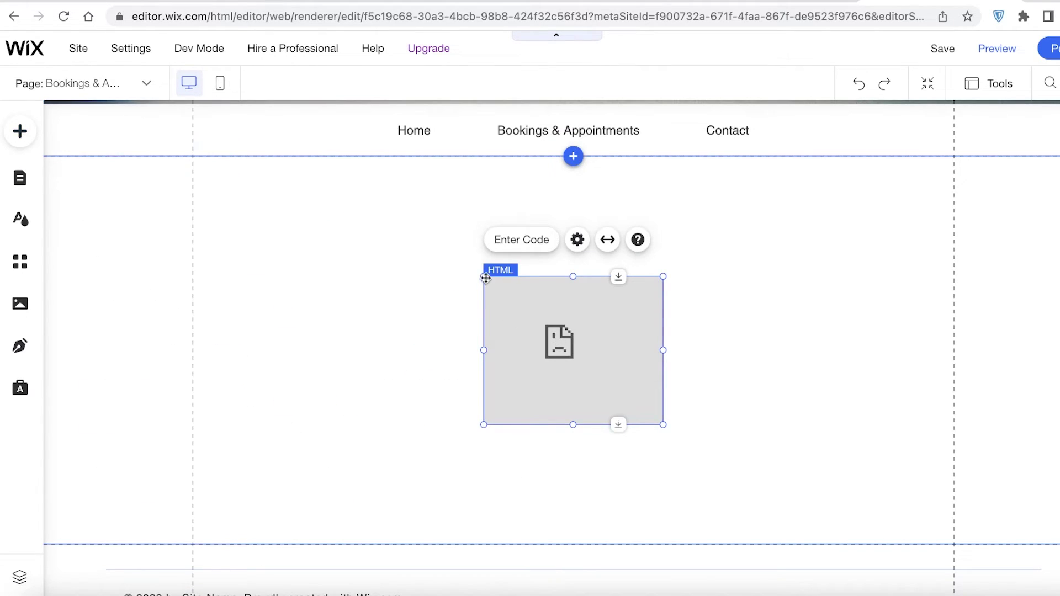
# Enlarge the HTML element to about 946 by 691 pixels so it fills the page area between the site menu and the footer.
pyautogui.moveTo(483, 276); pyautogui.dragTo(212, 213)
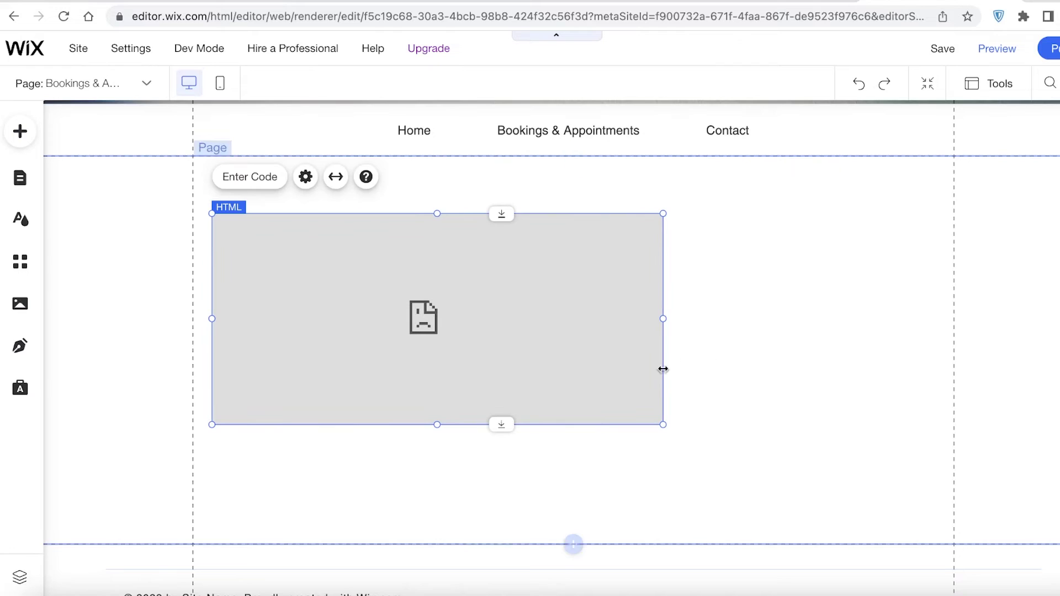
pyautogui.moveTo(665, 426); pyautogui.dragTo(950, 498)
pyautogui.moveTo(577, 496); pyautogui.dragTo(577, 545)
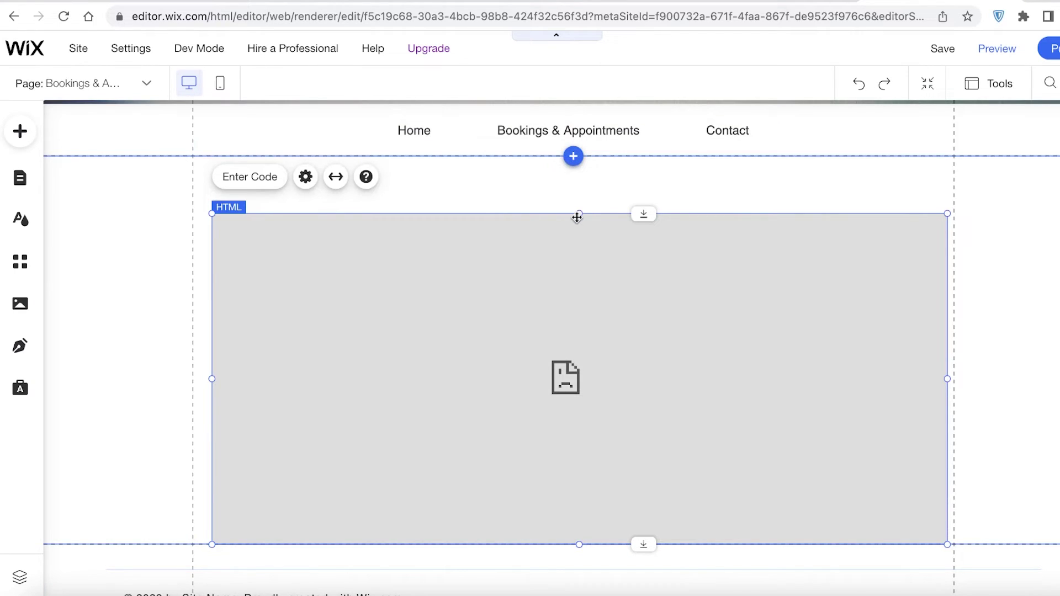
pyautogui.moveTo(579, 214); pyautogui.dragTo(571, 156)
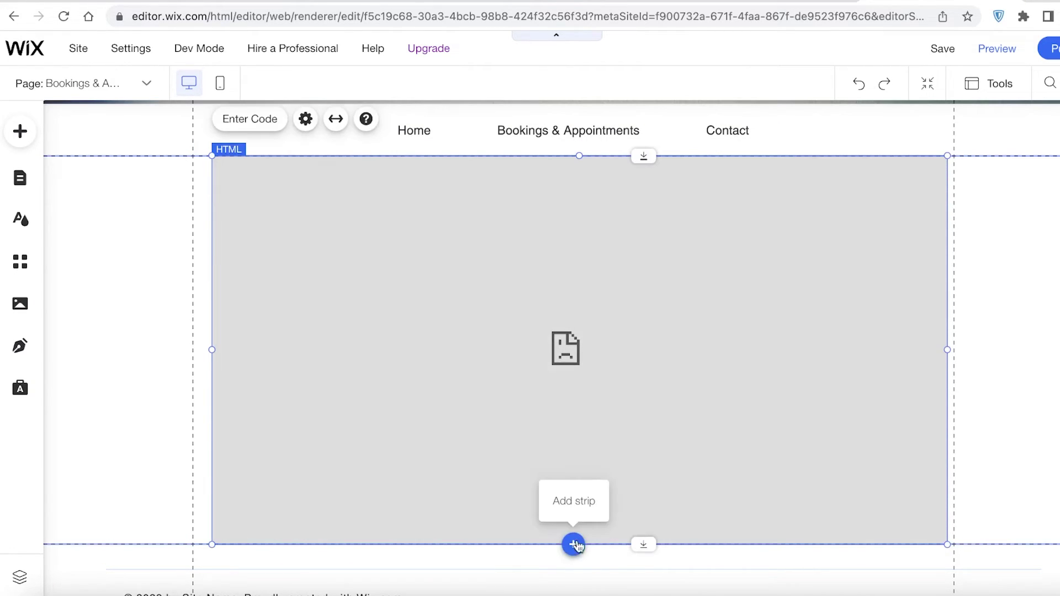
pyautogui.scroll(-1, 633, 553)
pyautogui.click(646, 487)
pyautogui.scroll(-2, 654, 503)
pyautogui.click(650, 488)
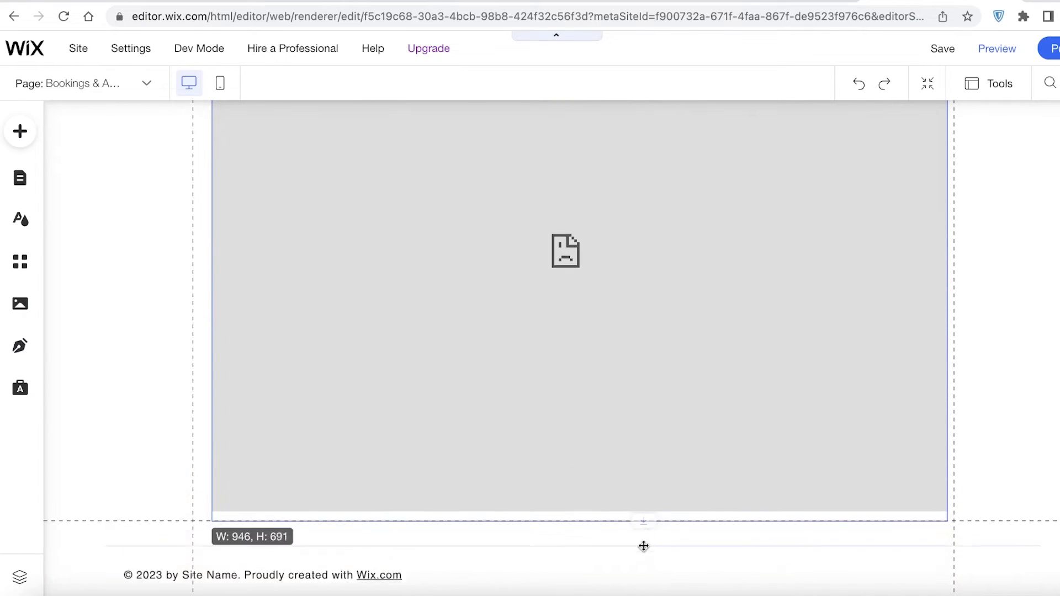
# Paste the copied Calendly inline widget code into the HTML element, update it and close its settings.
pyautogui.scroll(4, 613, 421)
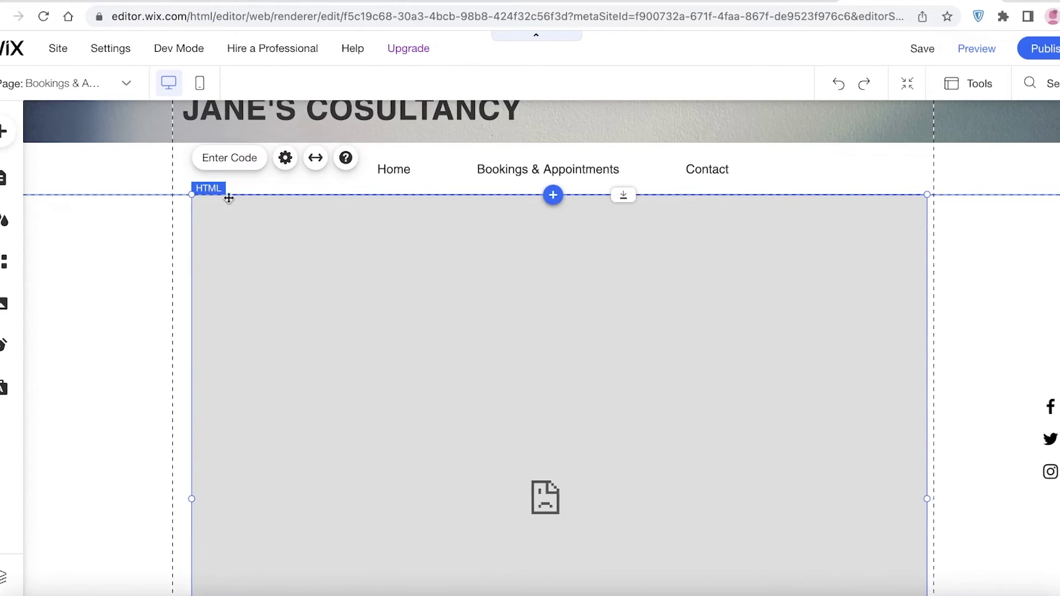
pyautogui.click(305, 158)
pyautogui.rightClick(736, 286)
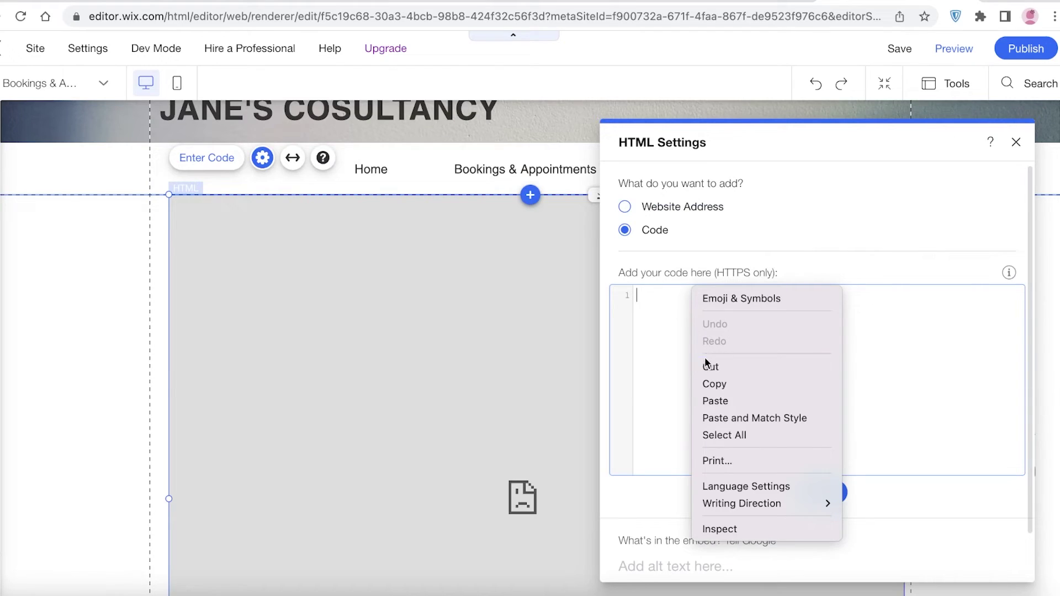
pyautogui.click(715, 401)
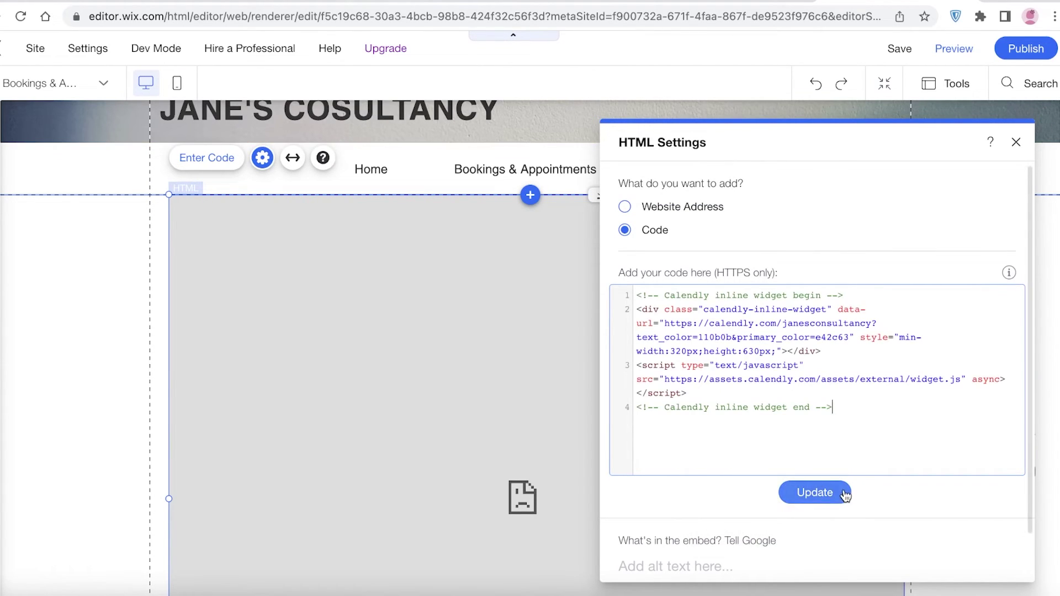
pyautogui.click(815, 491)
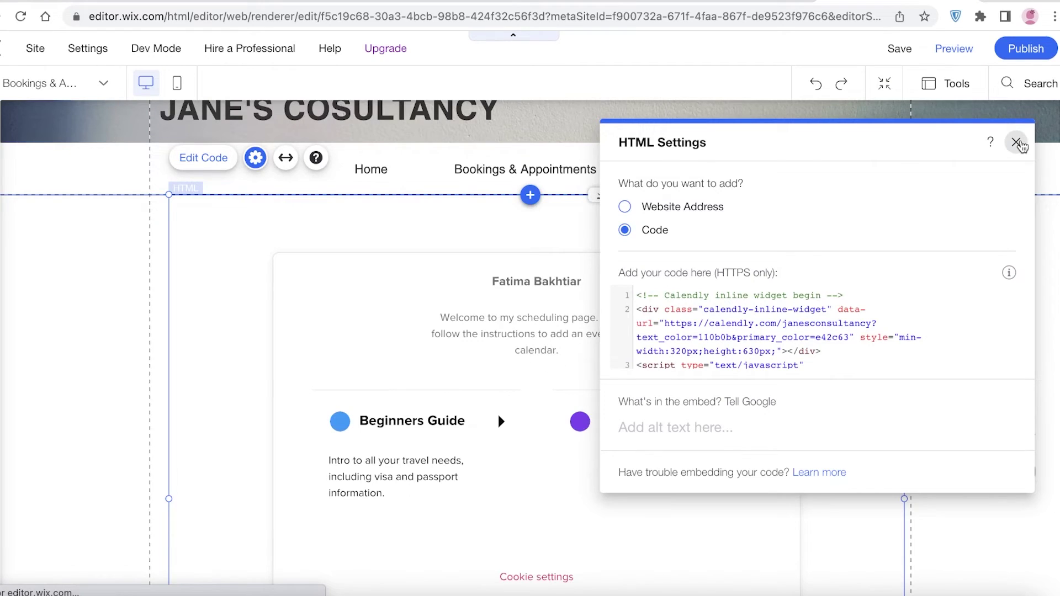
pyautogui.click(1018, 142)
# Examine the embedded scheduling widget's layout from the site header down to the footer.
pyautogui.scroll(-5, 662, 188)
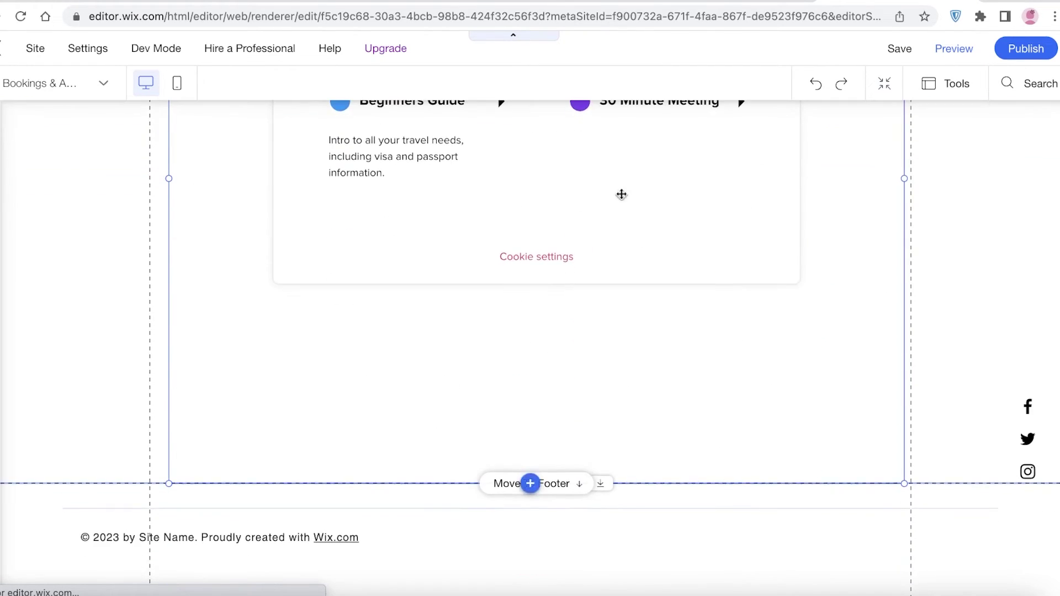
pyautogui.scroll(4, 509, 327)
pyautogui.scroll(3, 504, 306)
pyautogui.scroll(-7, 744, 251)
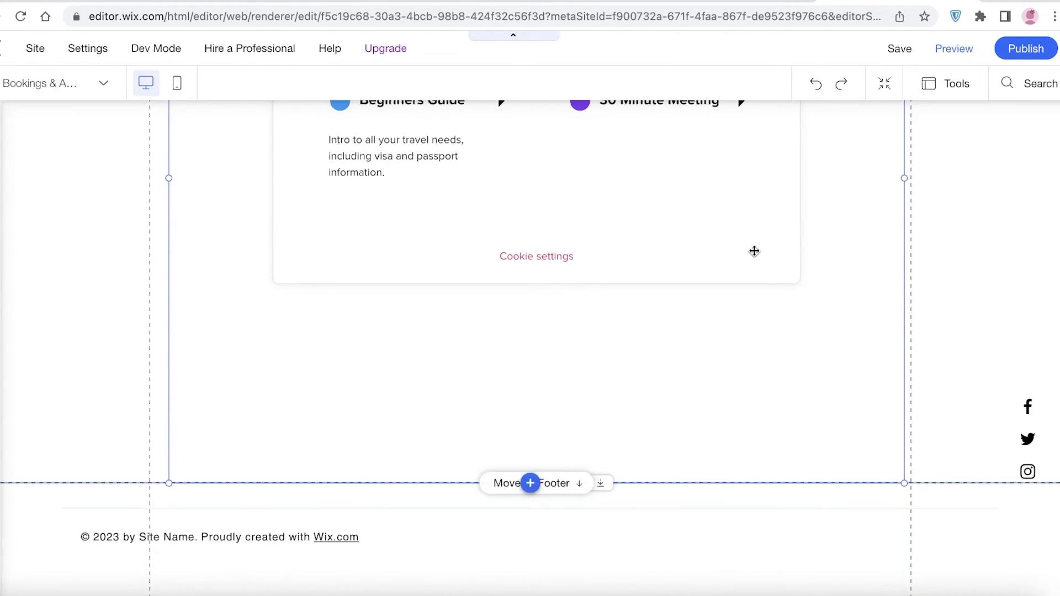
pyautogui.scroll(7, 636, 310)
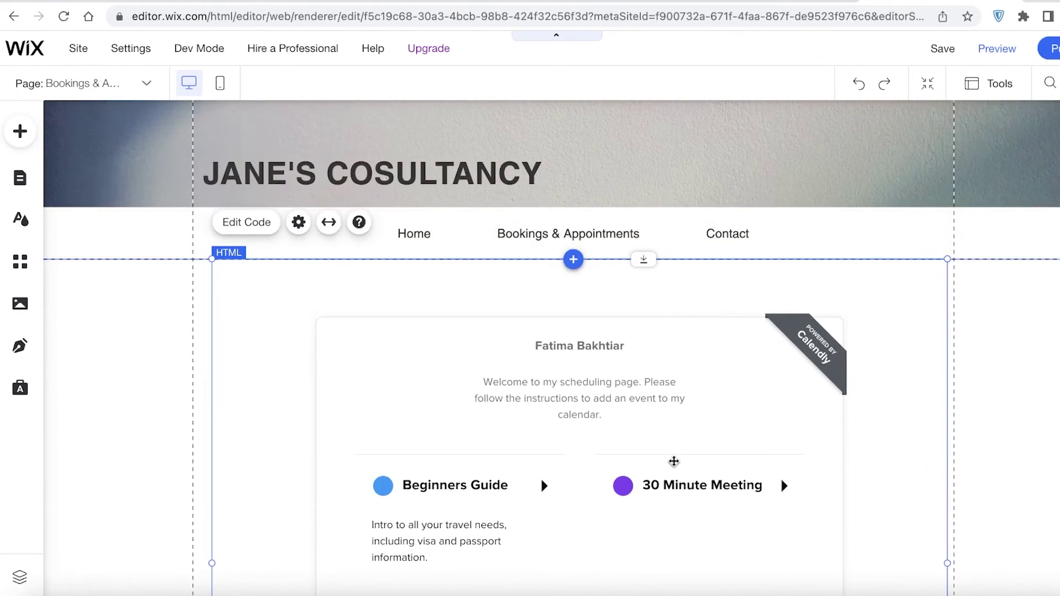
pyautogui.scroll(-3, 674, 462)
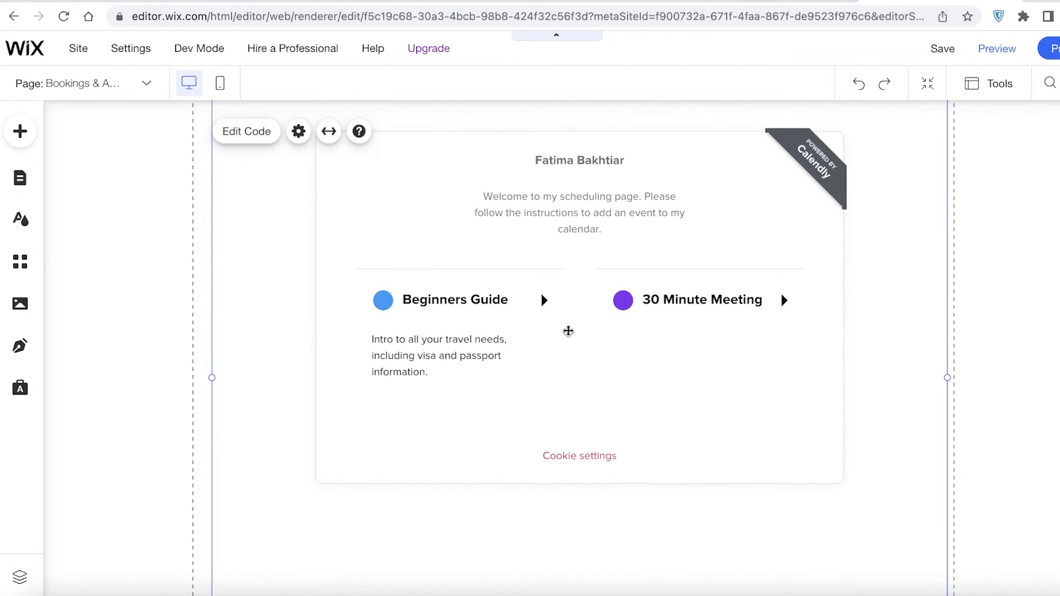
pyautogui.scroll(3, 566, 304)
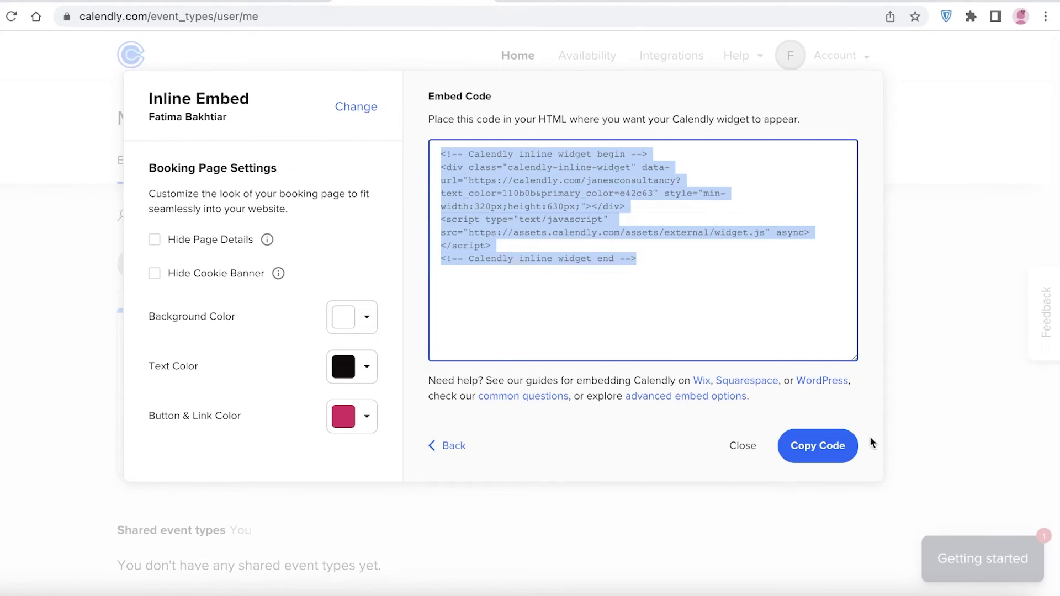
# Close the inline embed dialog in Calendly and publish the Wix site.
pyautogui.click(872, 443)
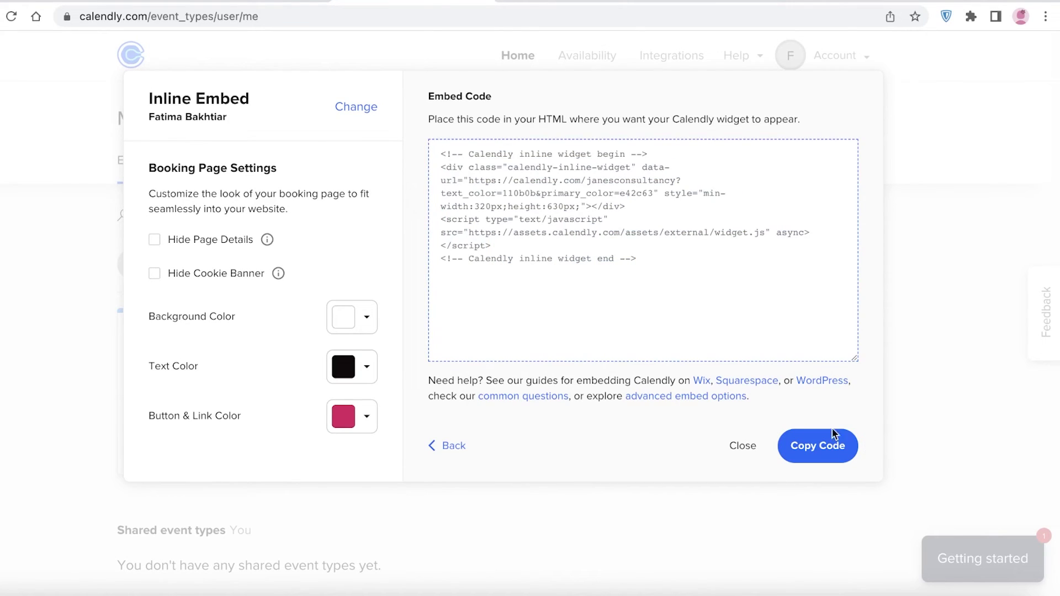
pyautogui.click(743, 448)
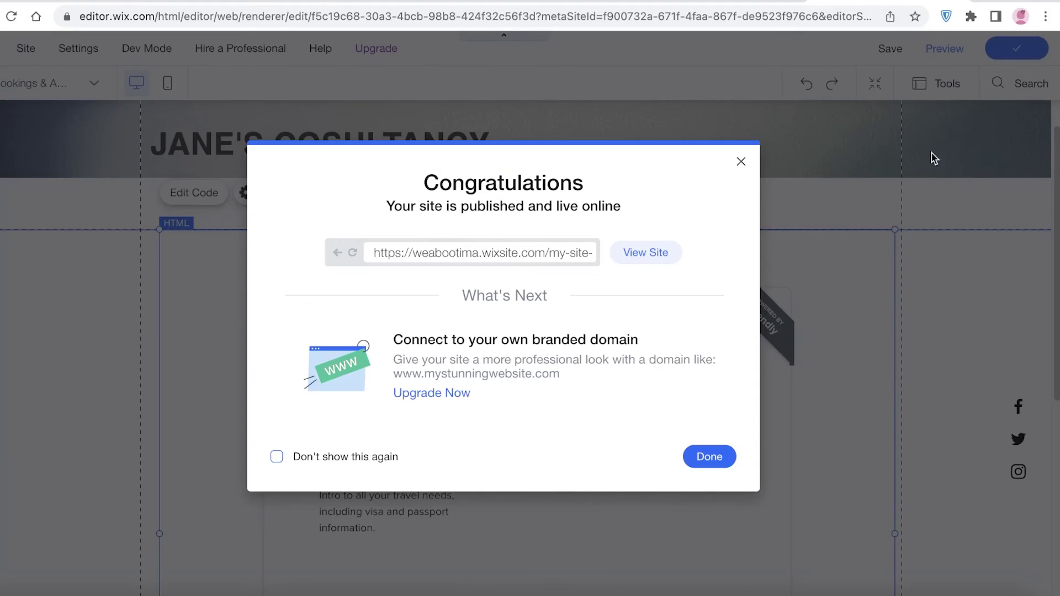
# Open the live site and look through its home page and Bookings & Appointments page.
pyautogui.click(634, 258)
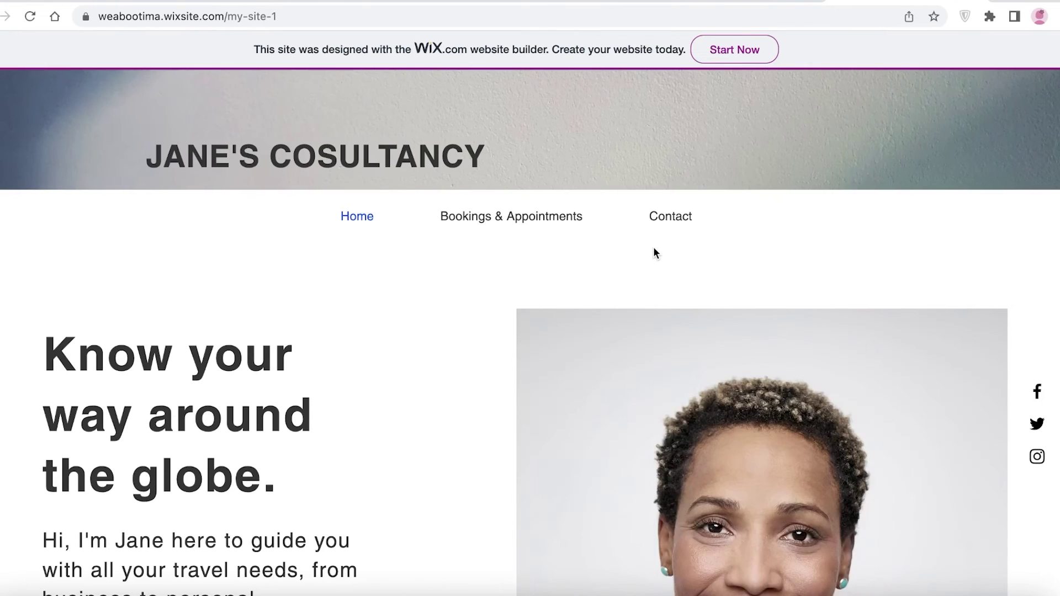
pyautogui.scroll(-7, 635, 248)
pyautogui.scroll(-4, 554, 338)
pyautogui.scroll(11, 654, 173)
pyautogui.click(538, 222)
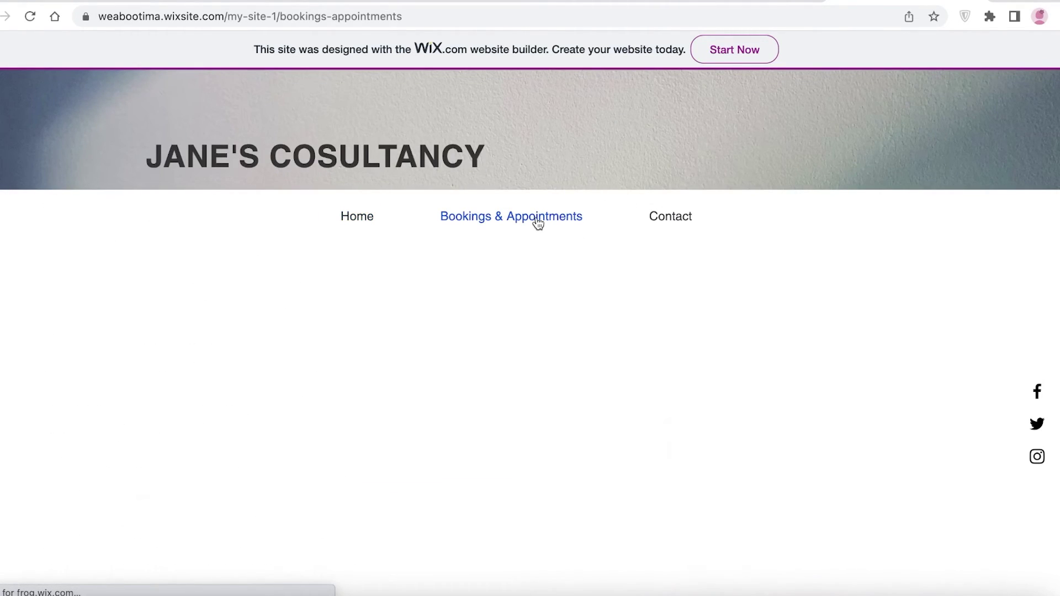
pyautogui.scroll(-2, 658, 285)
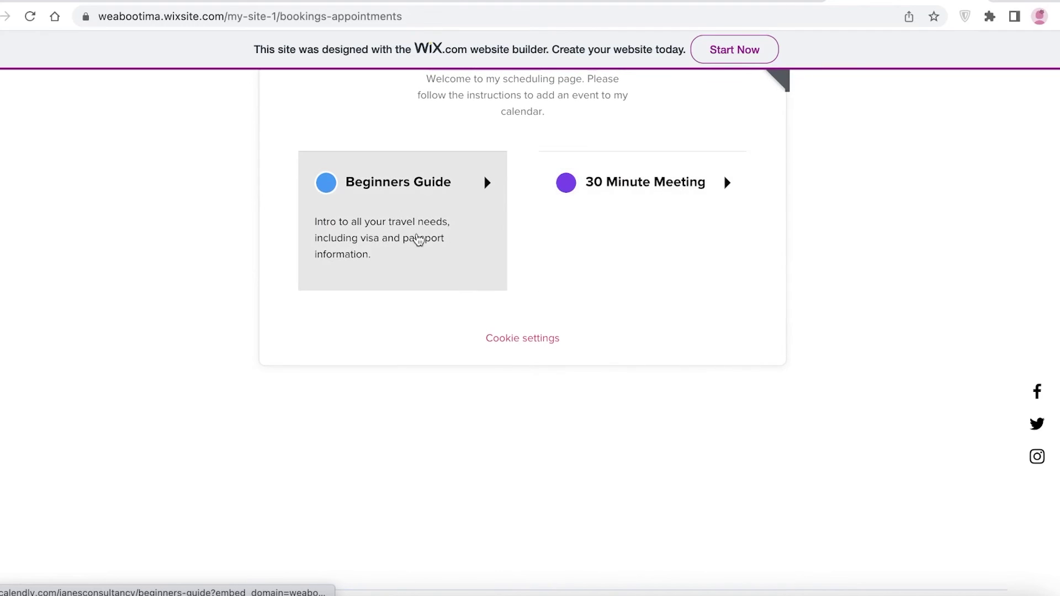
pyautogui.scroll(1, 127, 443)
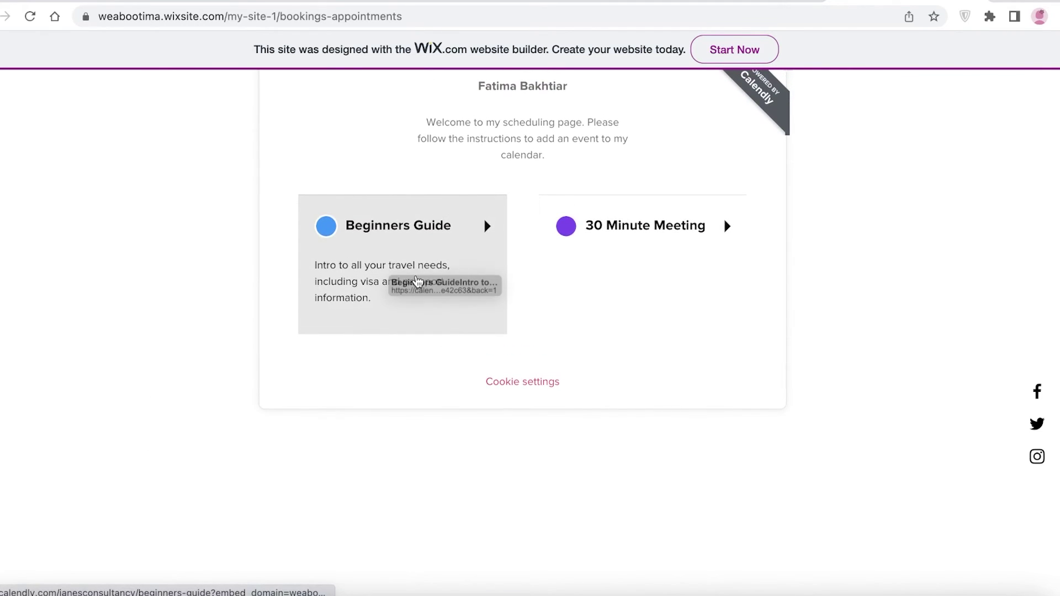
# Choose the Beginners Guide event in the embedded widget and pick the 2:30pm slot on Saturday, April 23.
pyautogui.click(421, 252)
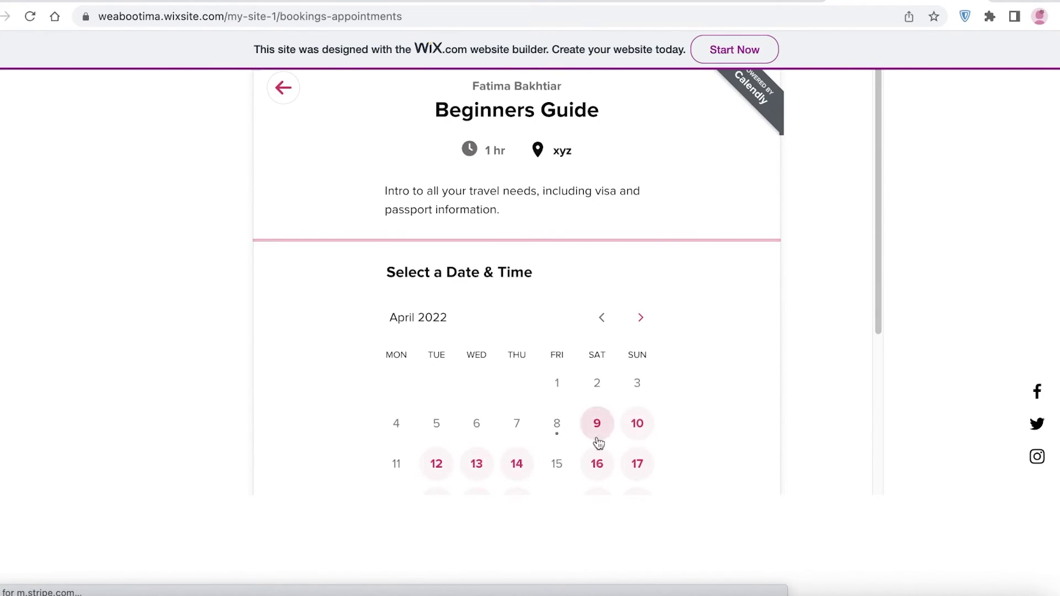
pyautogui.scroll(-2, 580, 425)
pyautogui.click(594, 426)
pyautogui.scroll(-3, 639, 364)
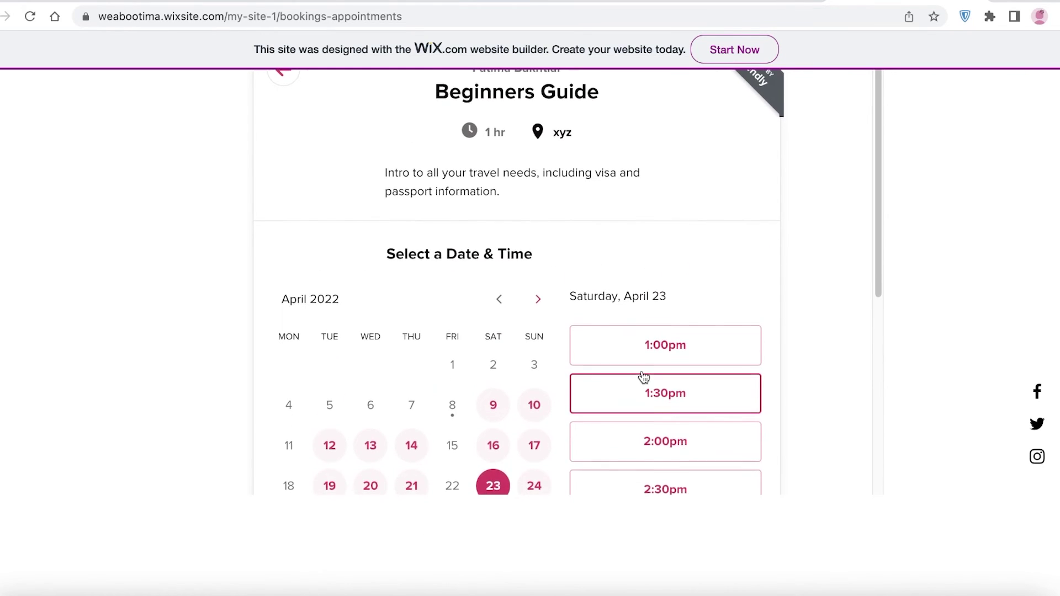
pyautogui.click(632, 331)
pyautogui.click(707, 316)
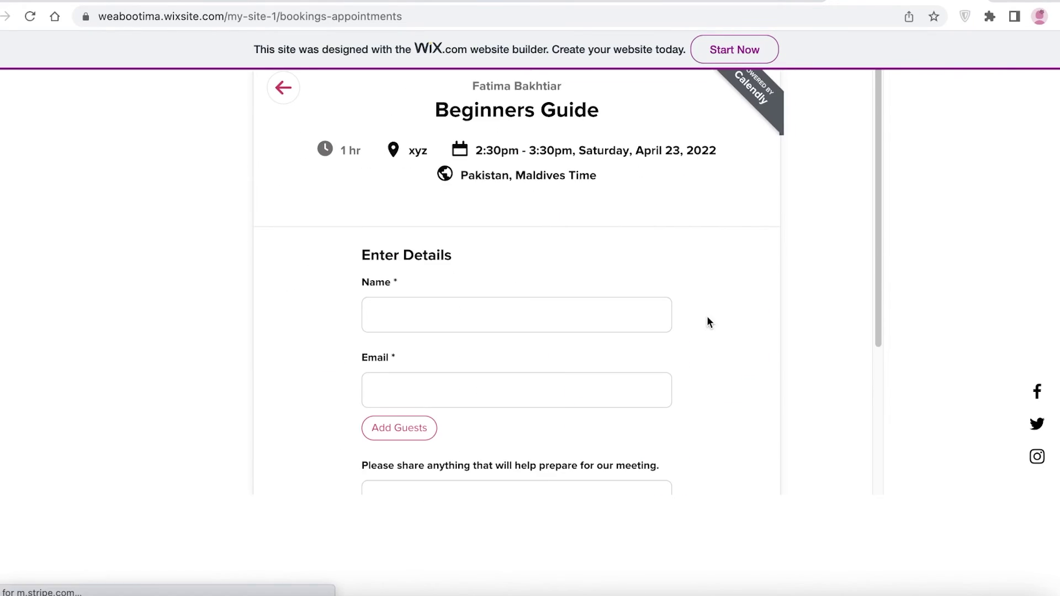
# Review the booking details form on the live page and the matching event types in Calendly.
pyautogui.scroll(-4, 608, 327)
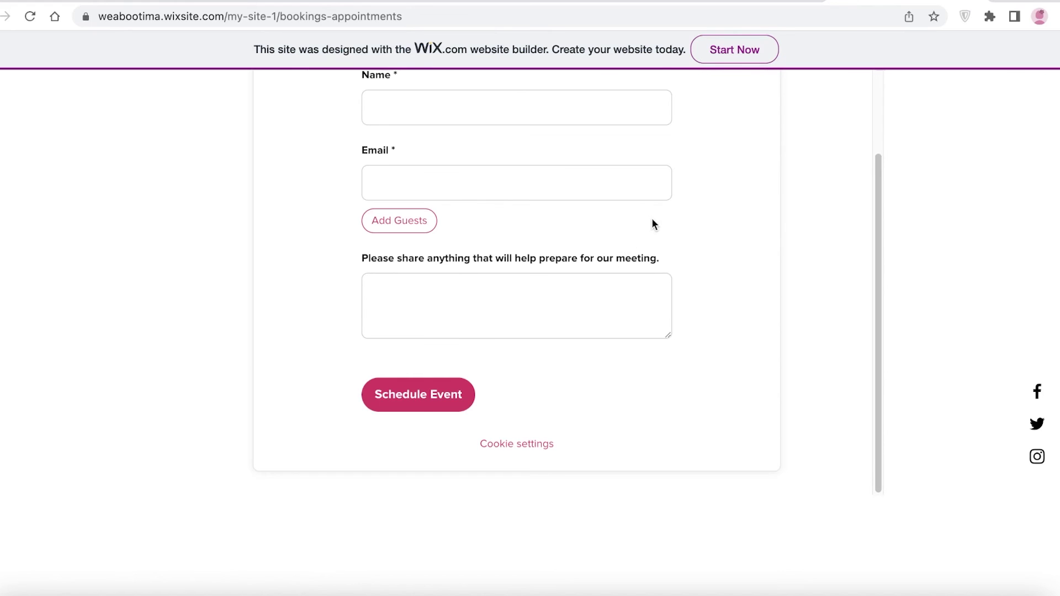
pyautogui.scroll(8, 737, 232)
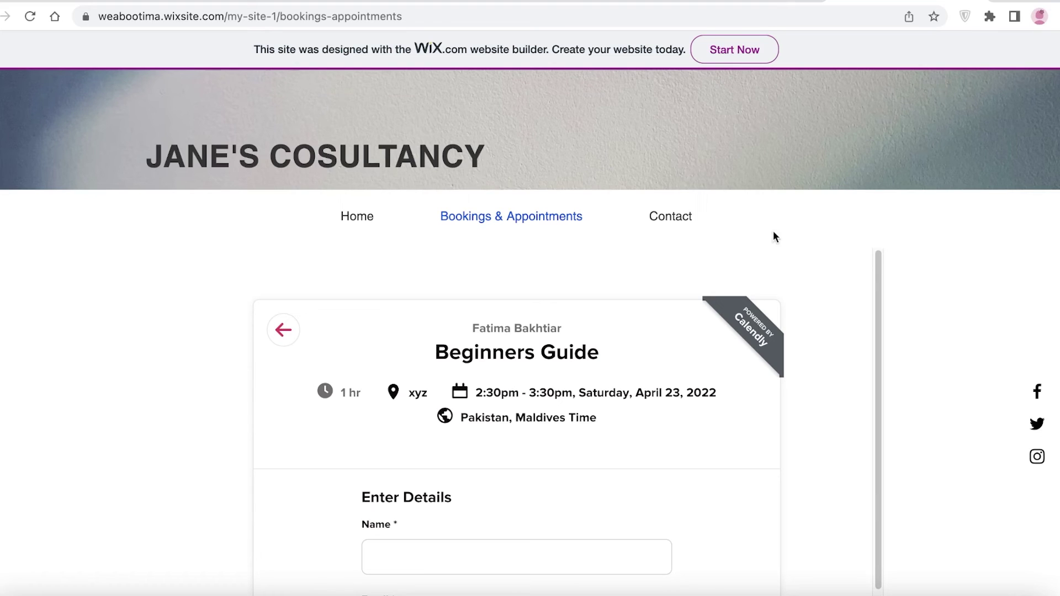
pyautogui.click(461, 6)
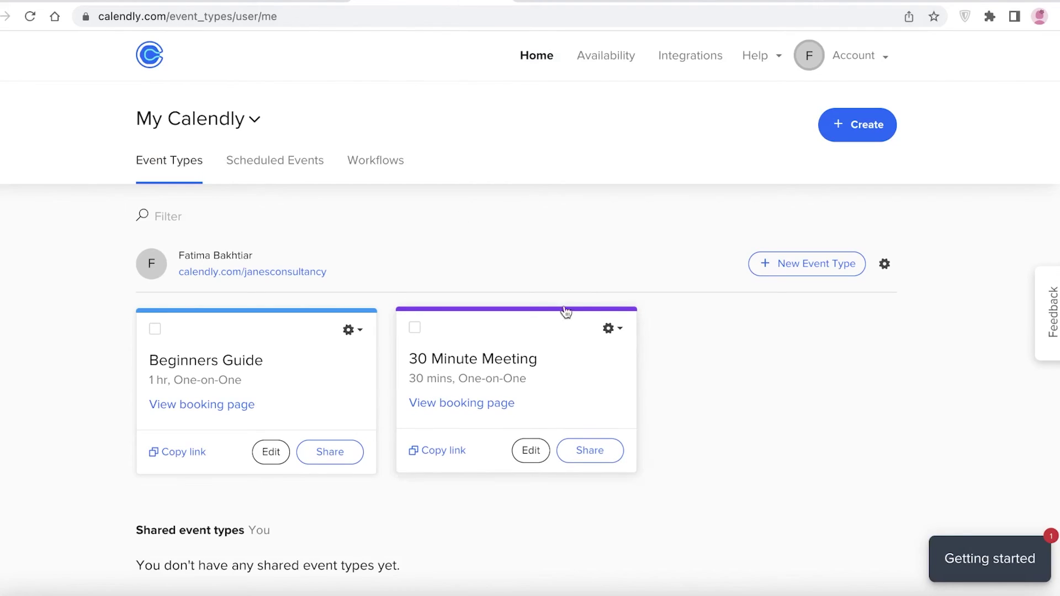
pyautogui.click(906, 2)
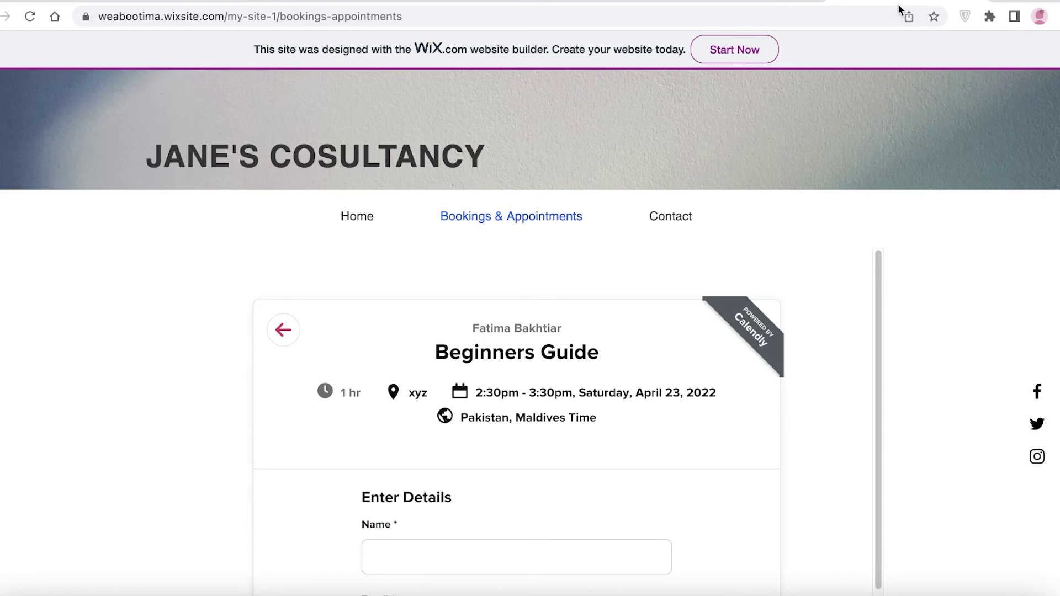
pyautogui.scroll(-2, 895, 225)
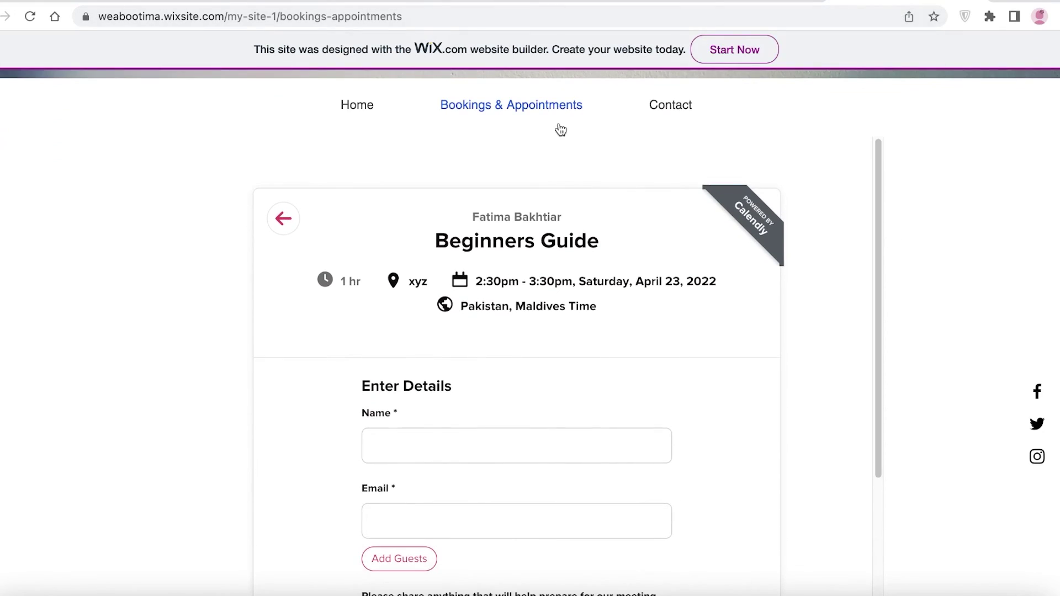
pyautogui.scroll(-3, 576, 229)
pyautogui.scroll(2, 555, 111)
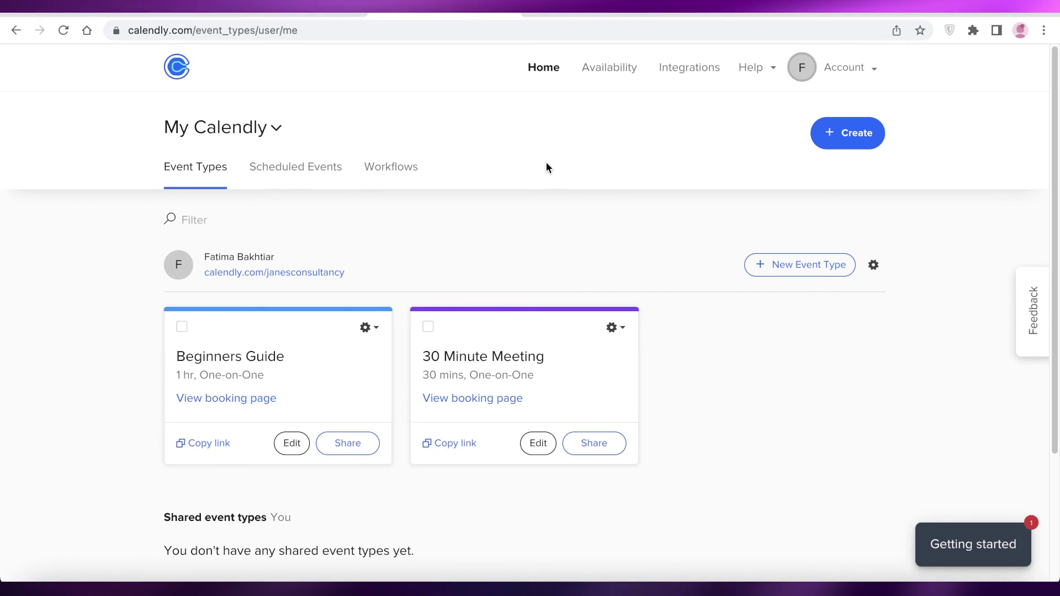
pyautogui.scroll(-2, 546, 166)
pyautogui.scroll(2, 545, 165)
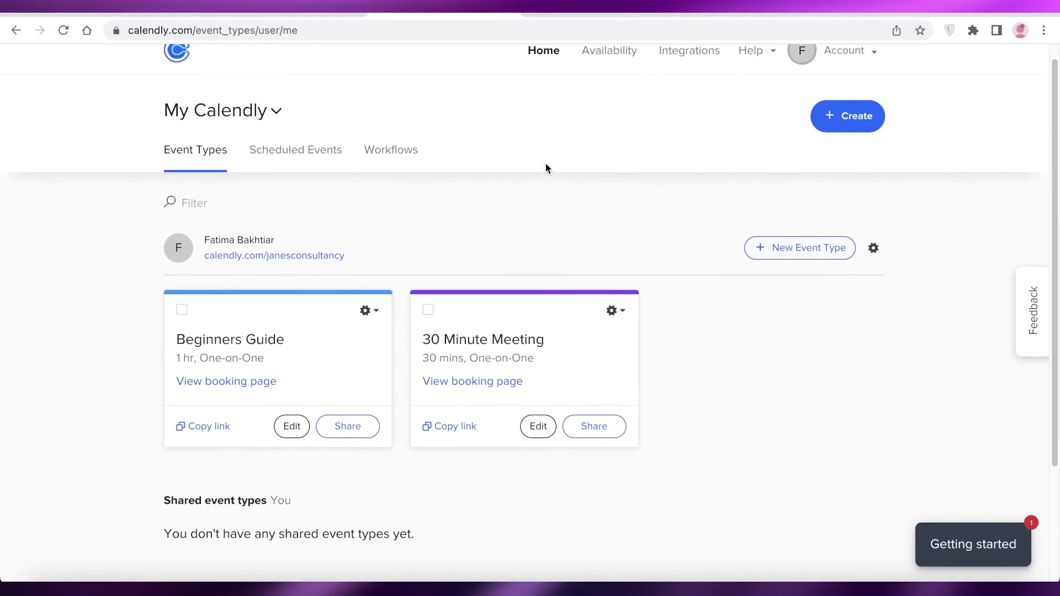
pyautogui.scroll(-1, 545, 168)
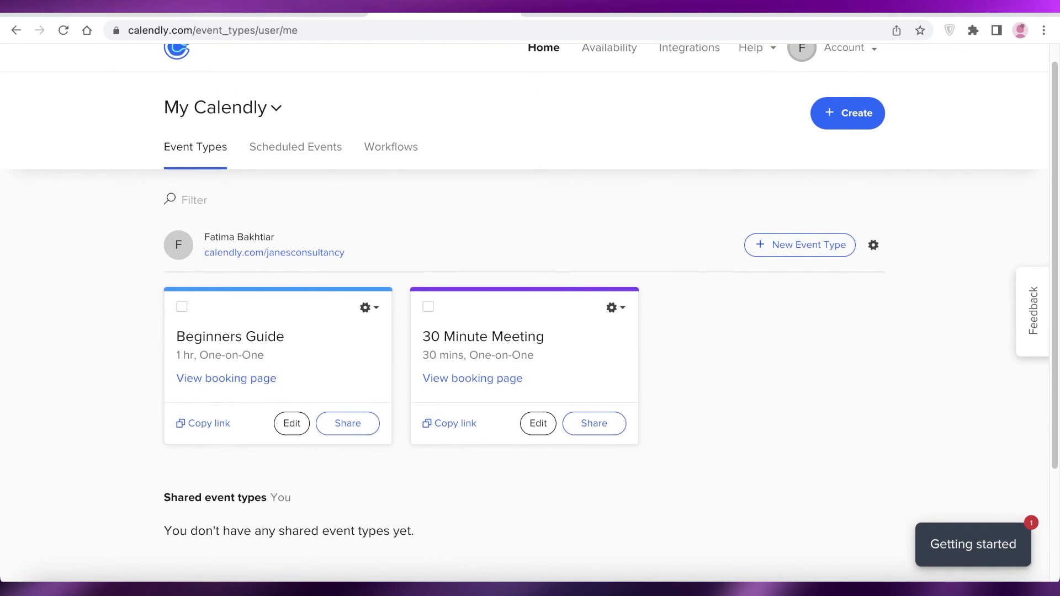
pyautogui.click(890, 11)
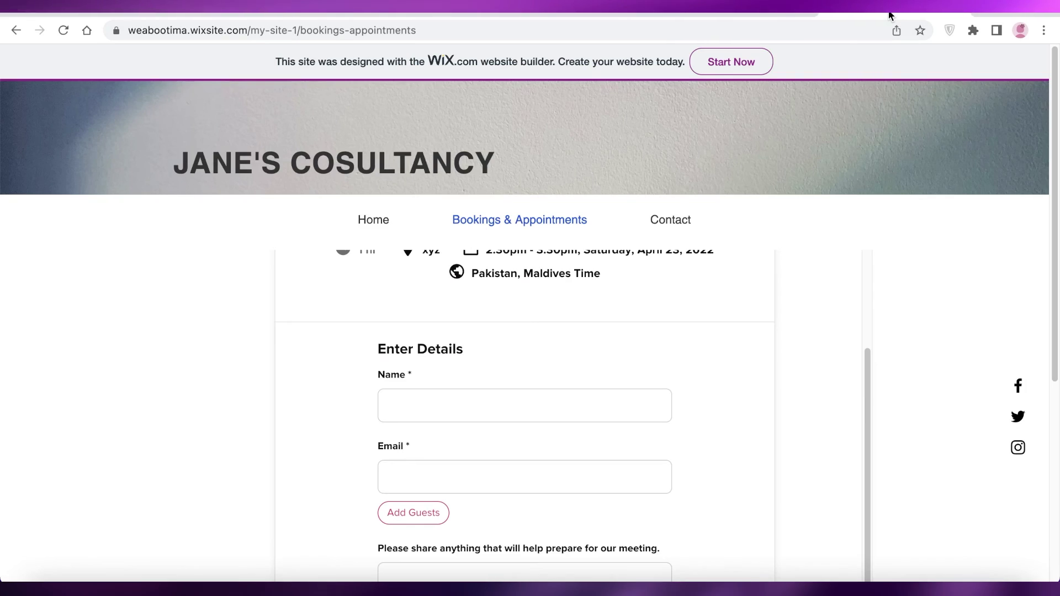
pyautogui.click(491, 13)
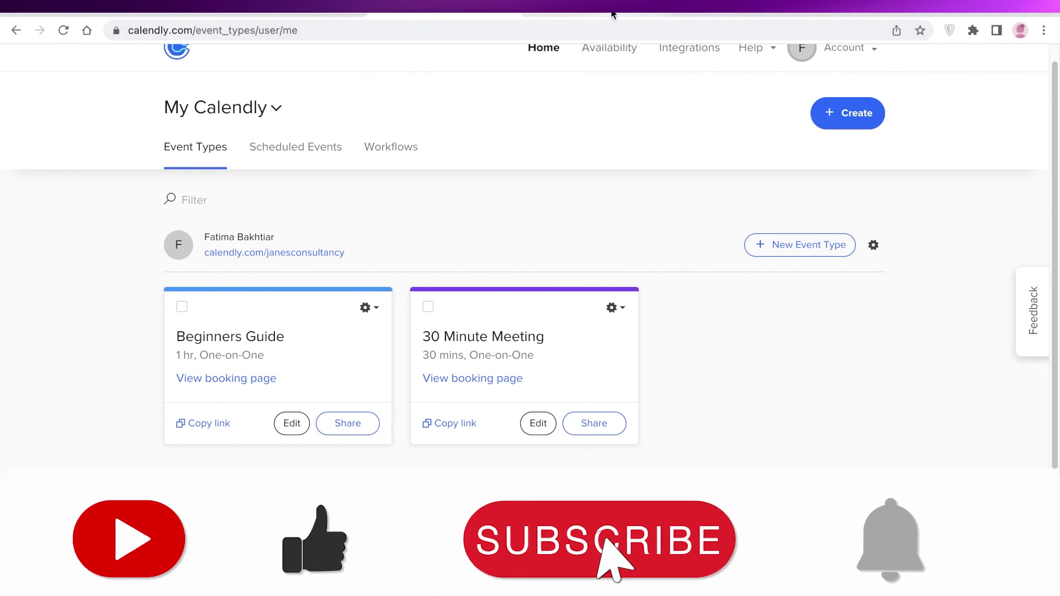